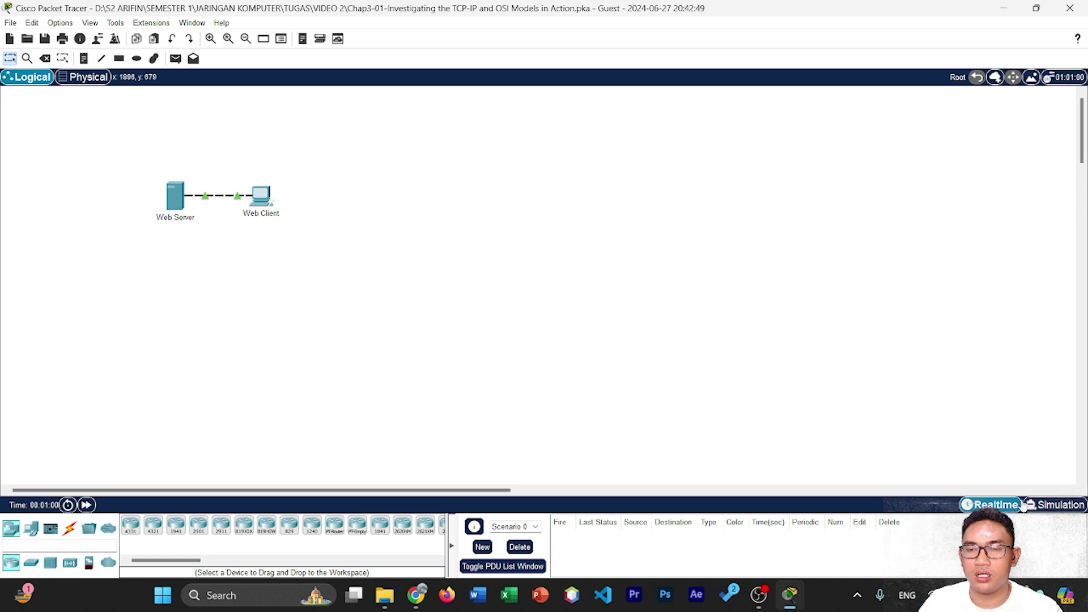
Switch the network to Simulation mode and widen the Simulation Panel so the event list columns are readable.
click(1051, 509)
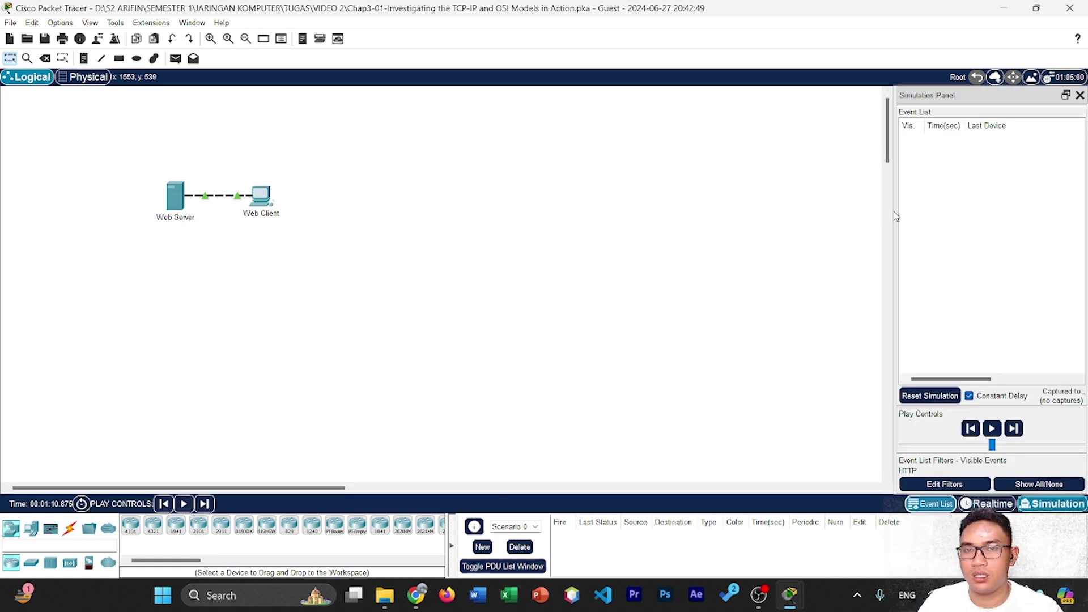
drag(893, 211, 644, 226)
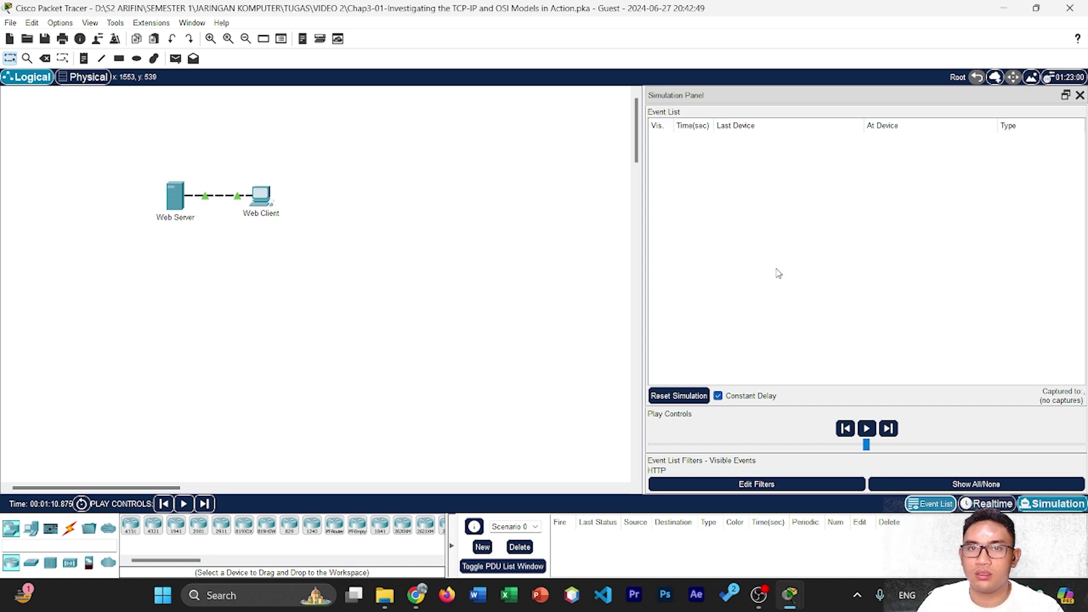
click(660, 472)
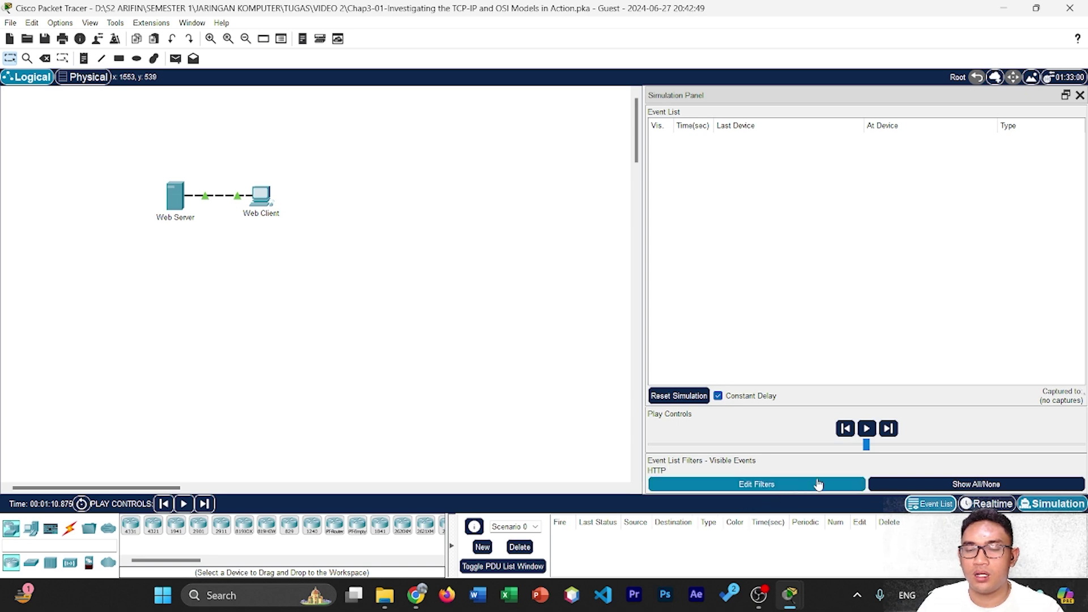
Clear all event types from the event list filters and enable only HTTP among the miscellaneous protocols.
click(921, 485)
click(921, 485)
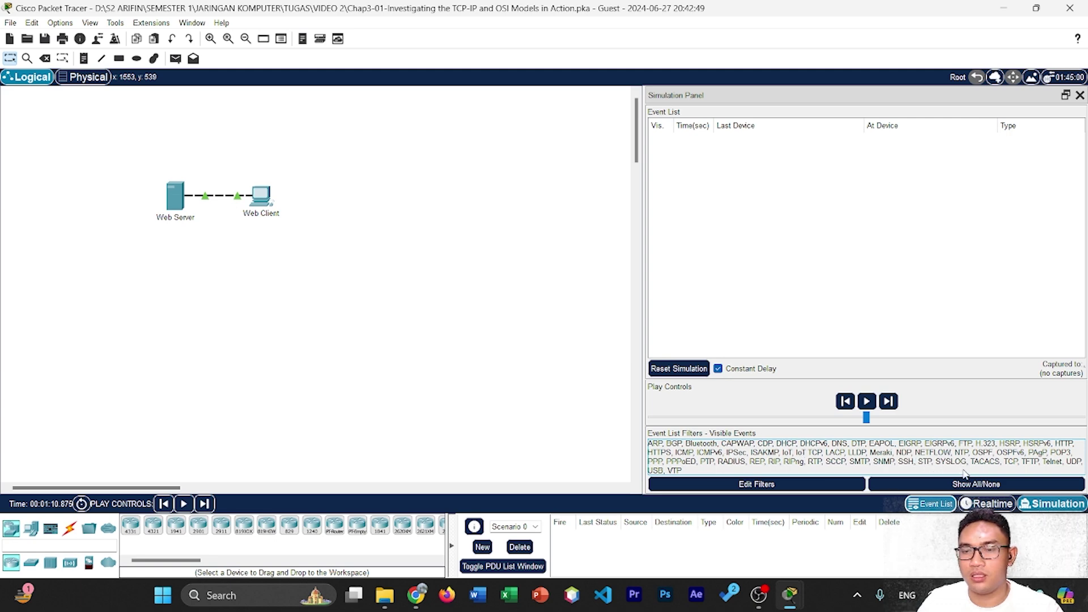
click(991, 485)
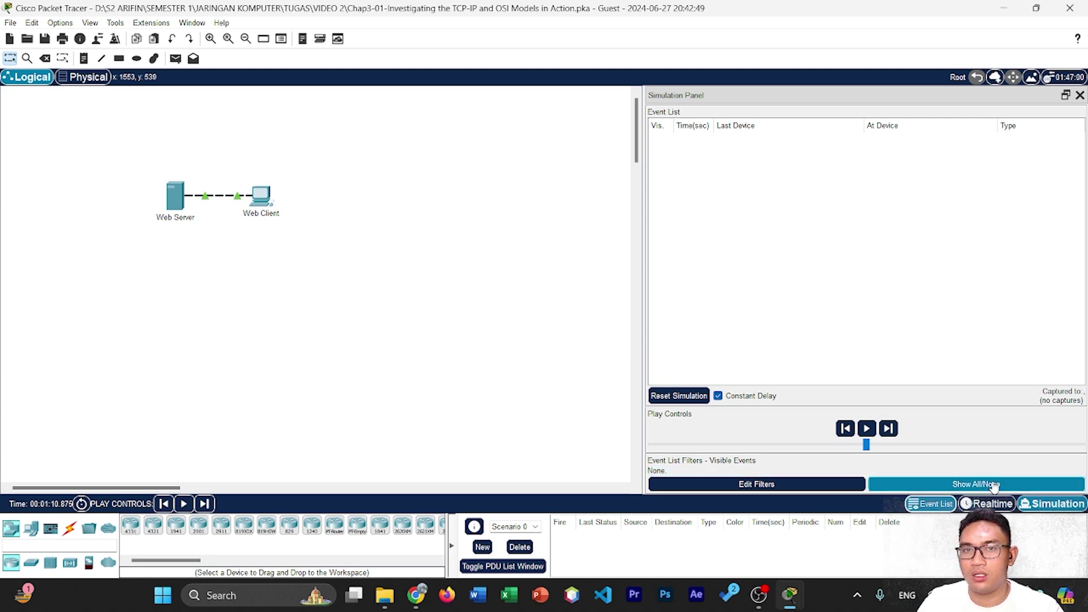
click(836, 484)
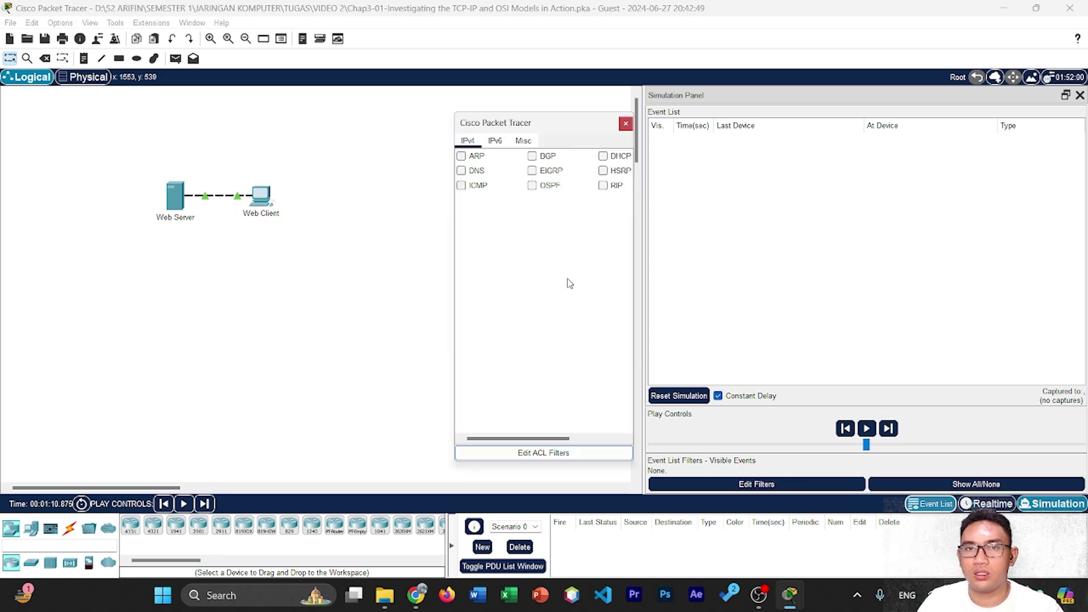
click(497, 144)
click(525, 142)
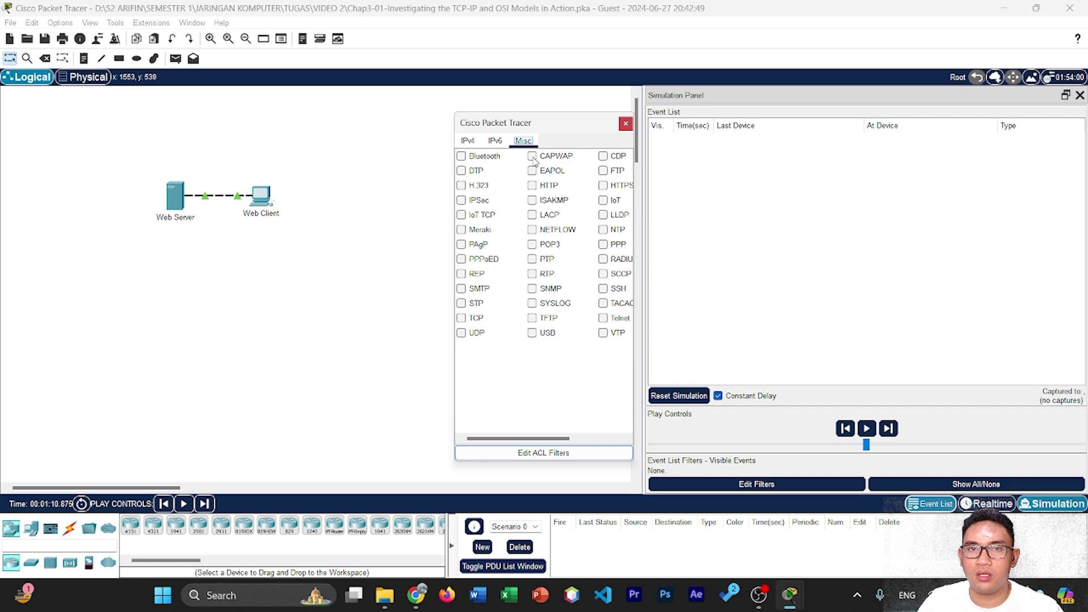
click(533, 186)
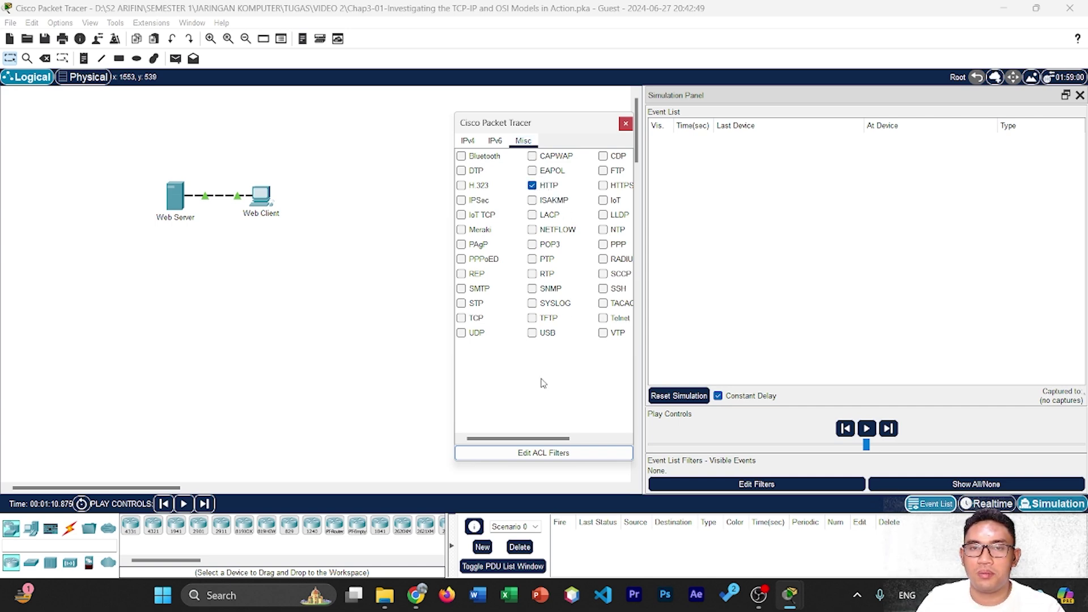
click(626, 123)
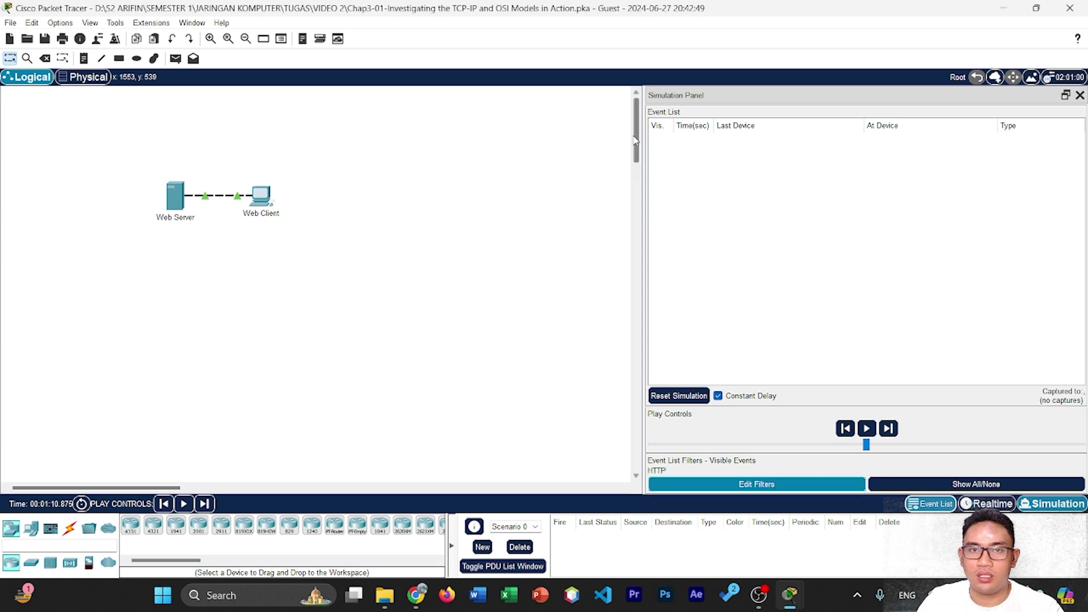
click(671, 472)
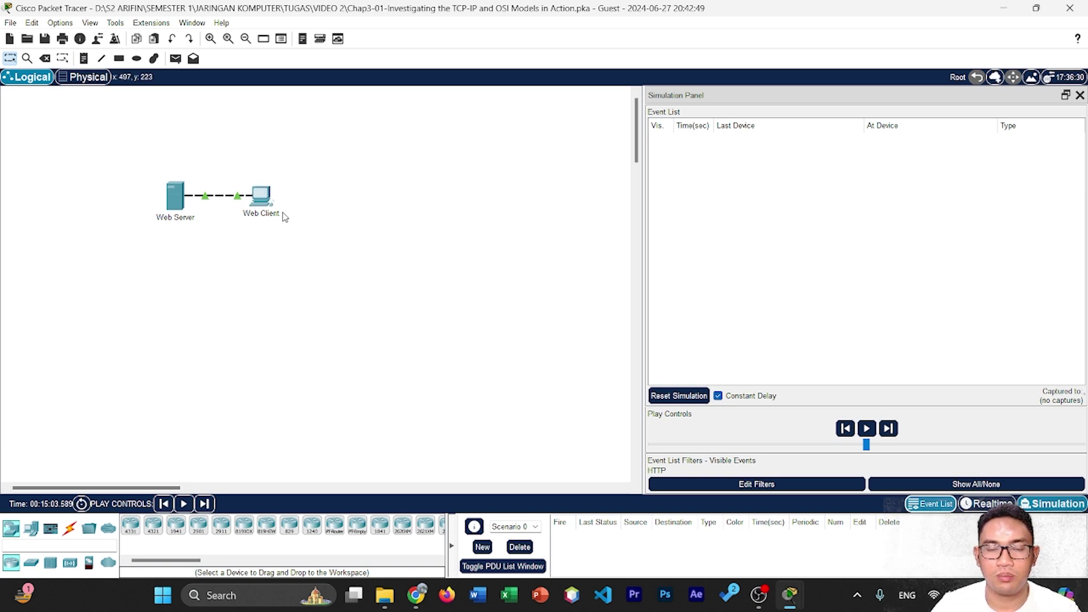
Open the Web Browser on the Web Client and move its window clear of the Simulation Panel.
click(268, 202)
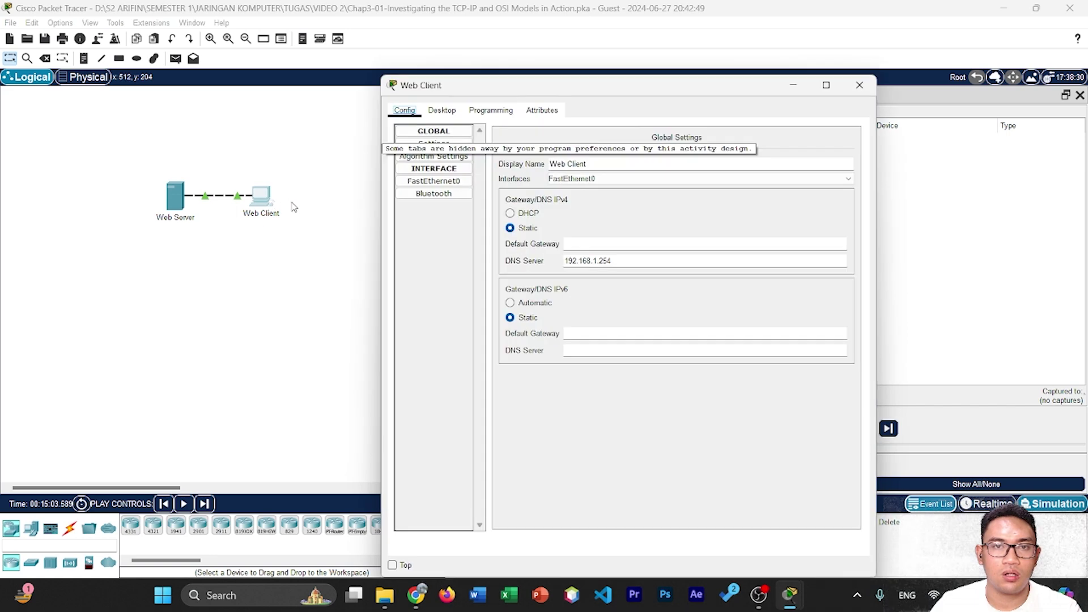
click(442, 110)
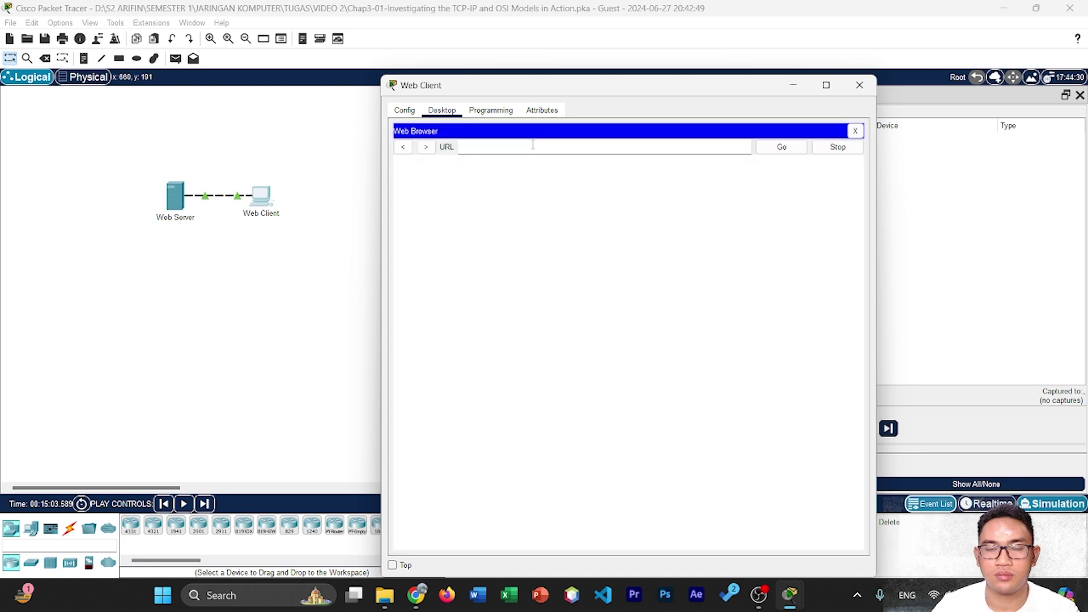
drag(590, 88, 328, 74)
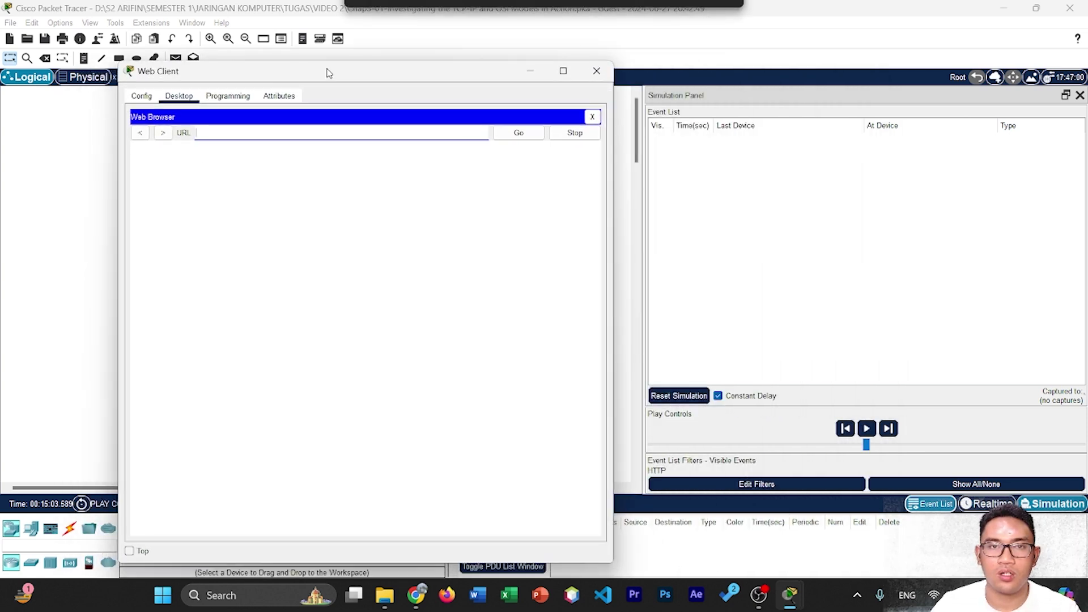
click(278, 132)
text(www)
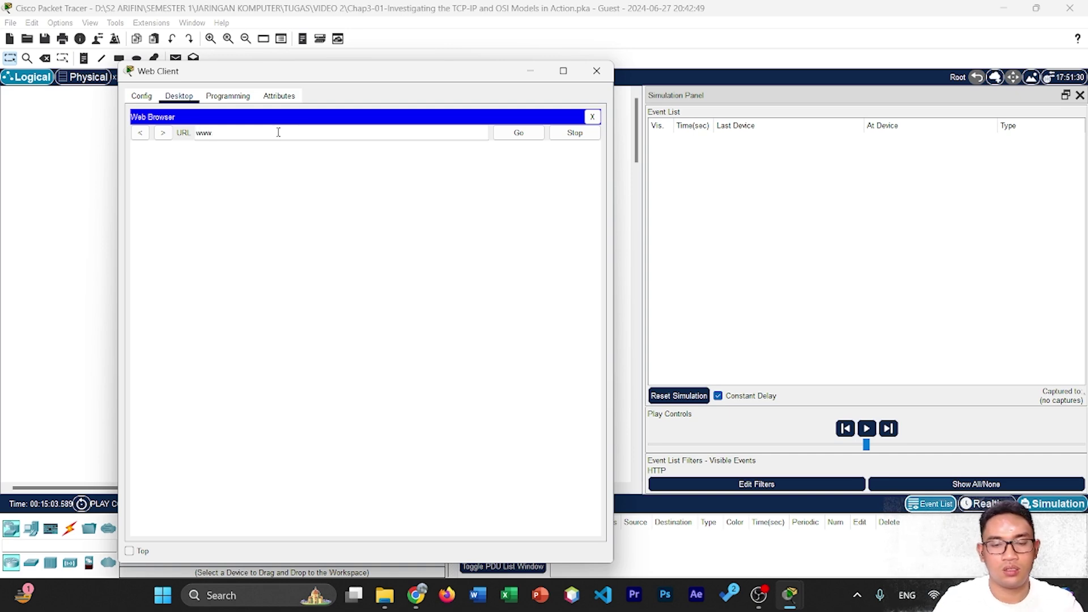
text(.os)
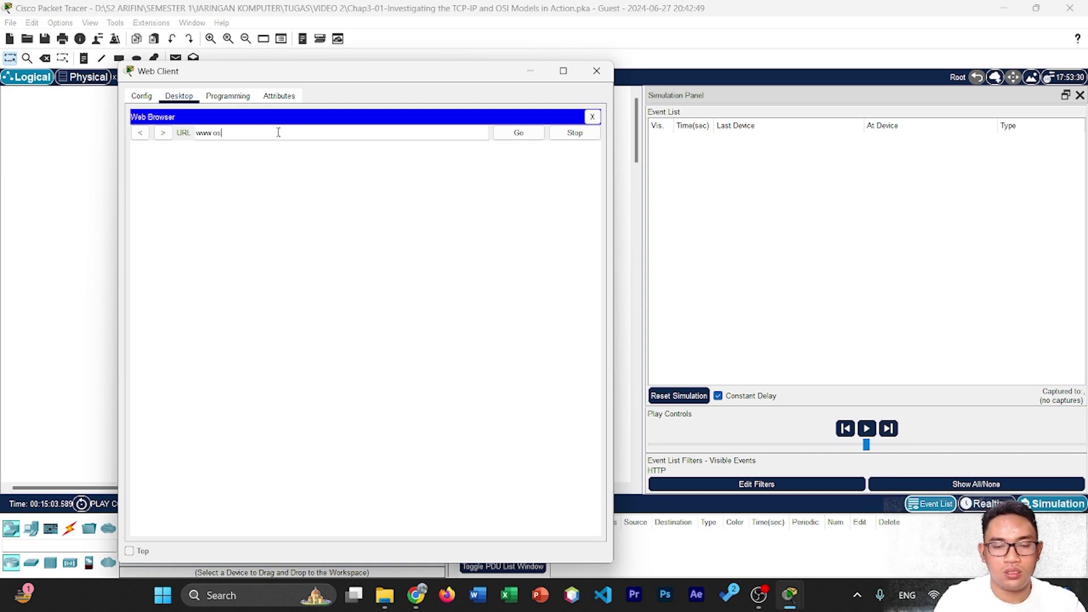
text(i.lo)
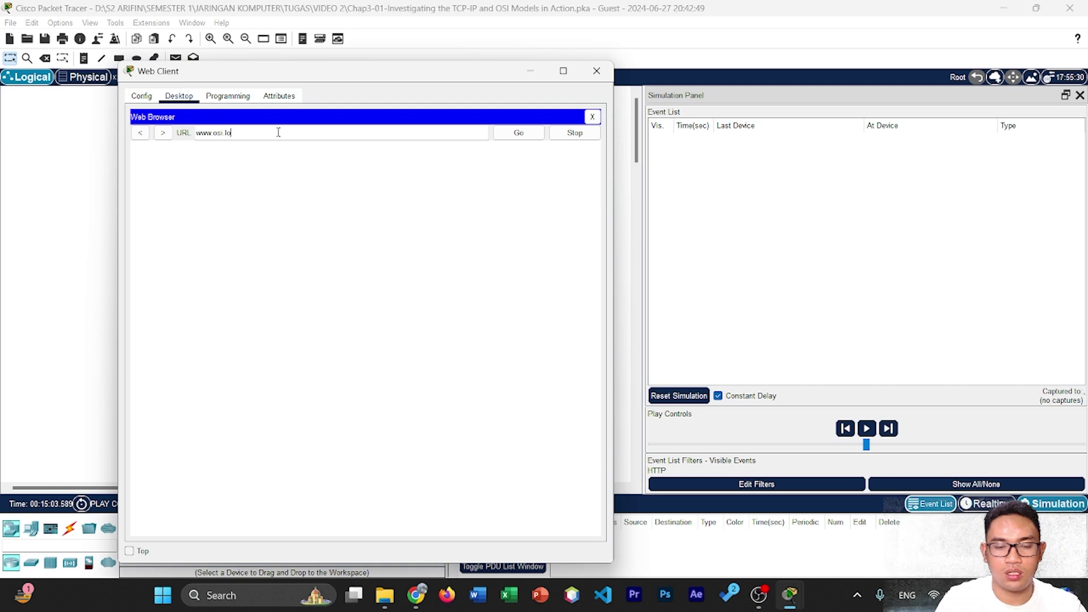
text(cal)
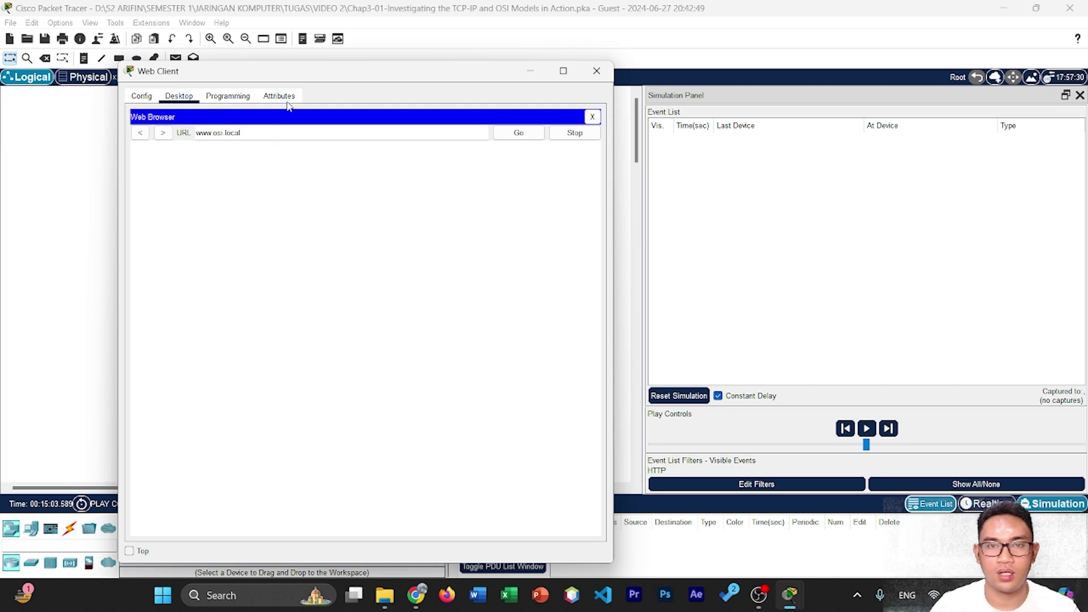
click(532, 136)
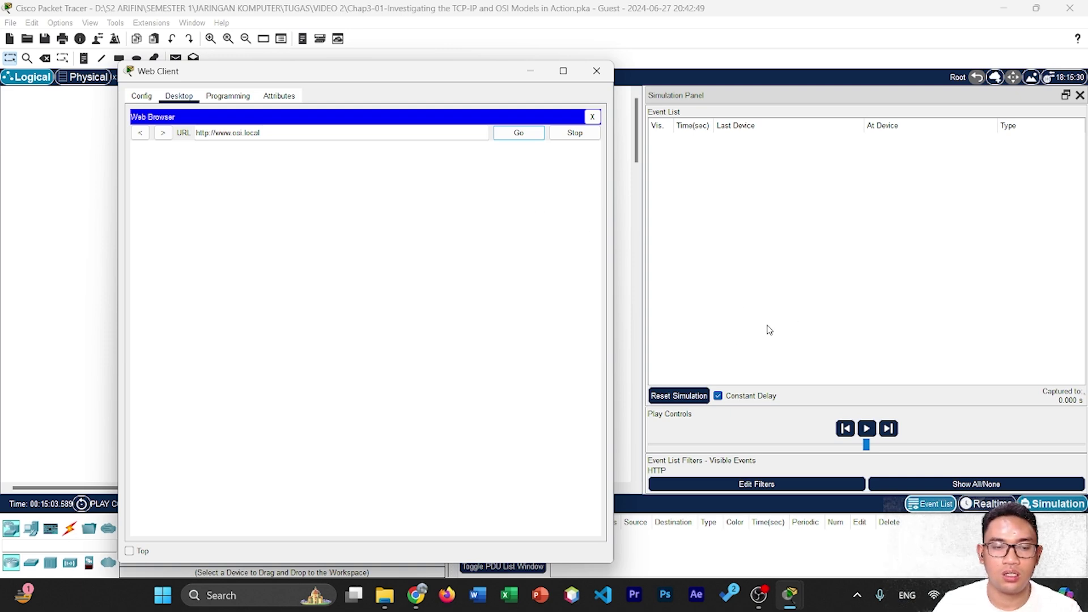
Advance the simulation step by step to capture the HTTP exchange between Web Client and Web Server.
click(888, 429)
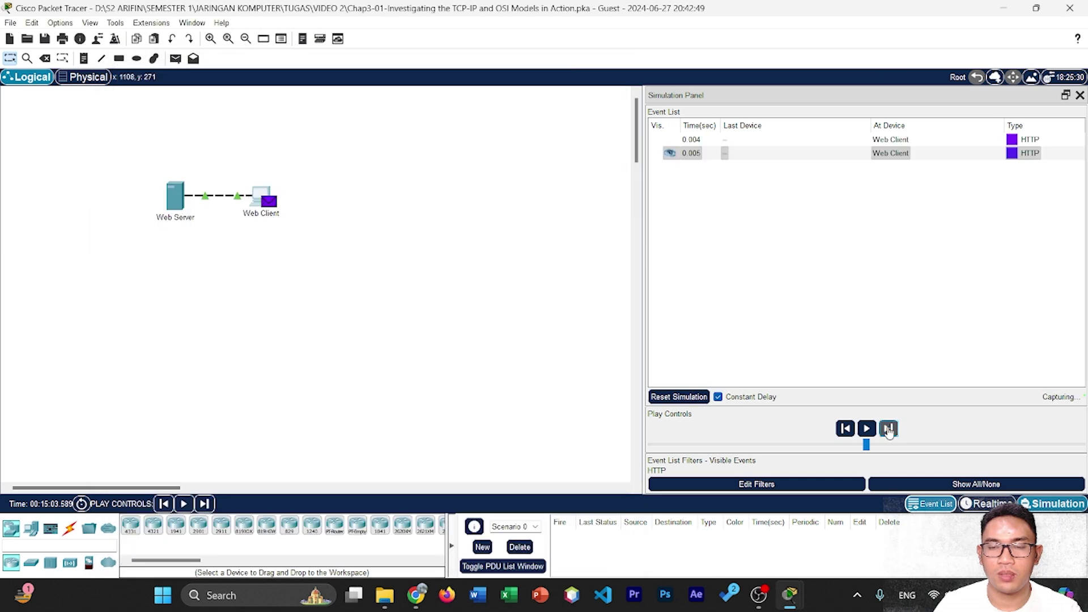
click(888, 429)
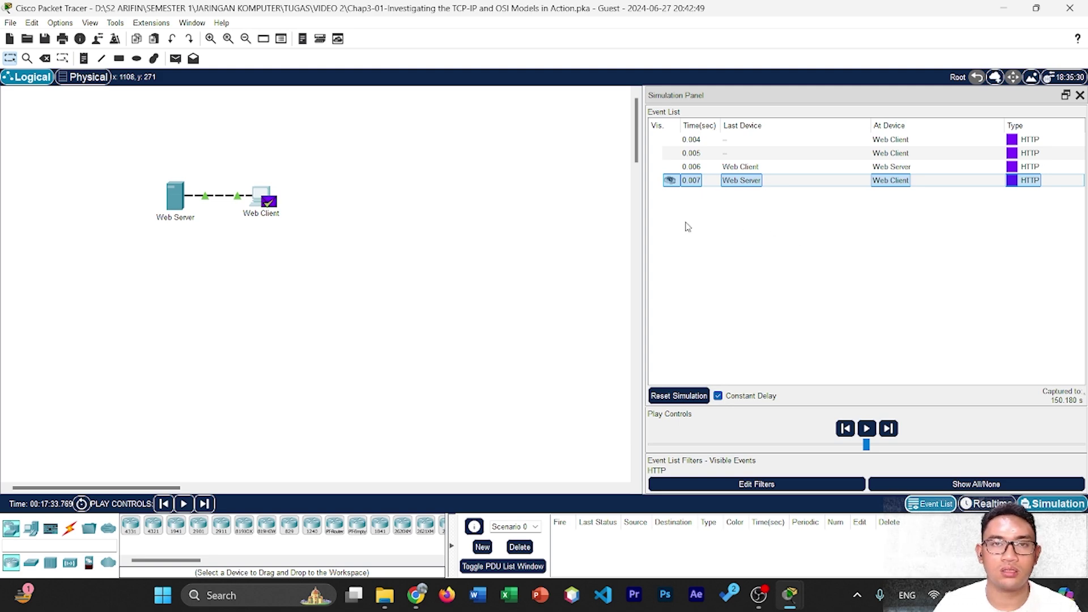
mouse_move(253, 221)
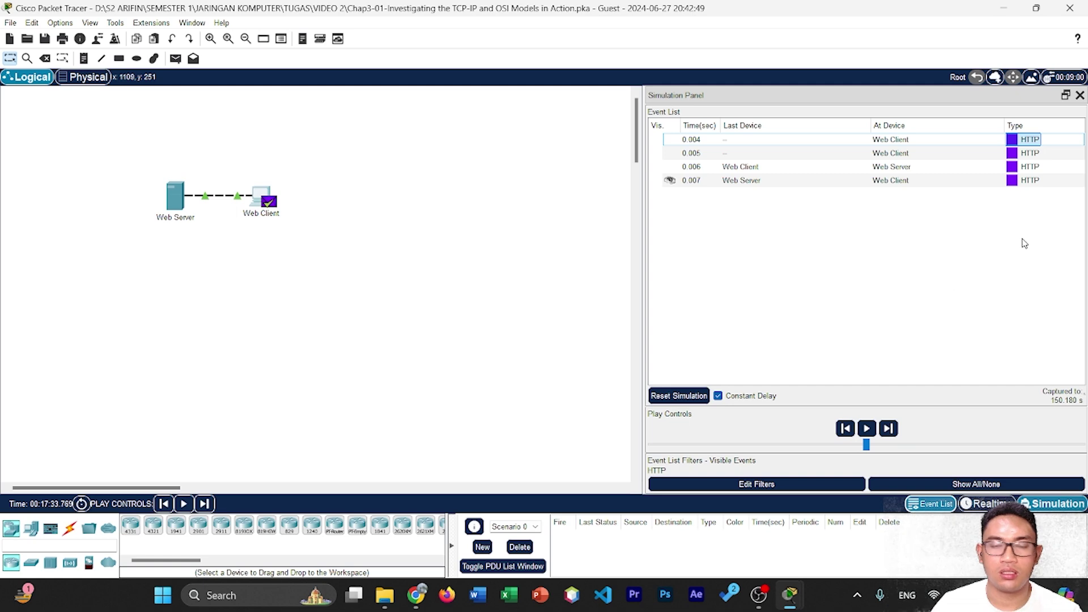
Open the PDU information of the first HTTP event at Web Client and compare its OSI Model and Outbound PDU Details views.
click(1011, 140)
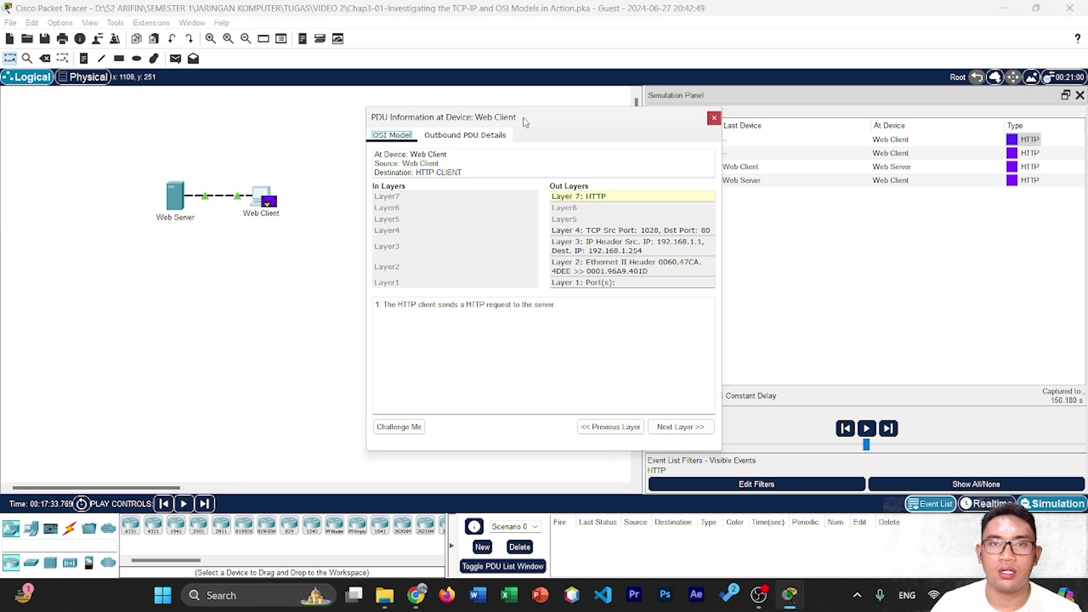
click(484, 134)
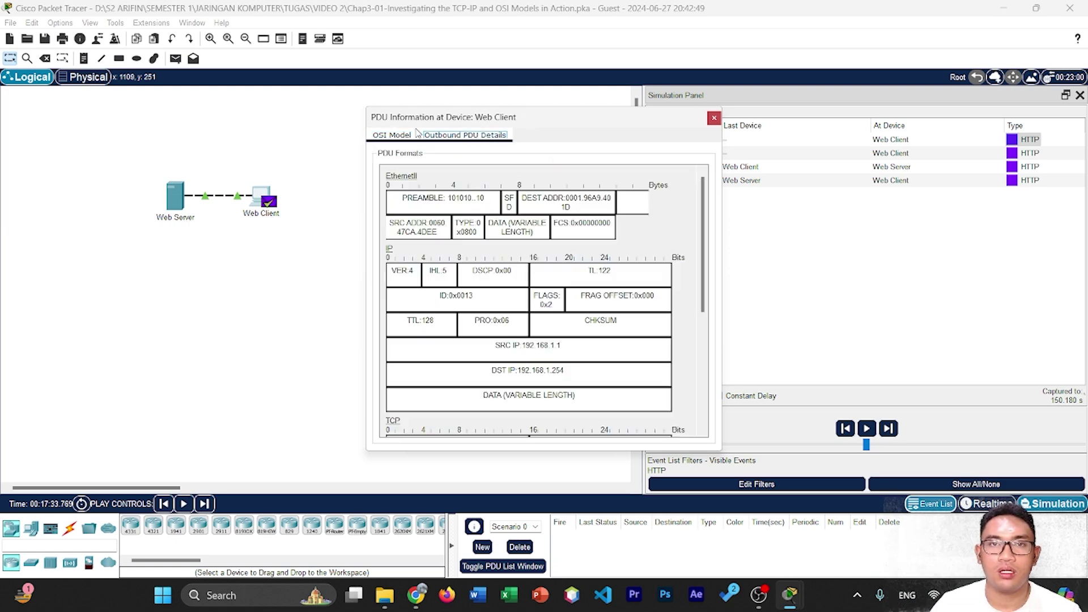
click(397, 136)
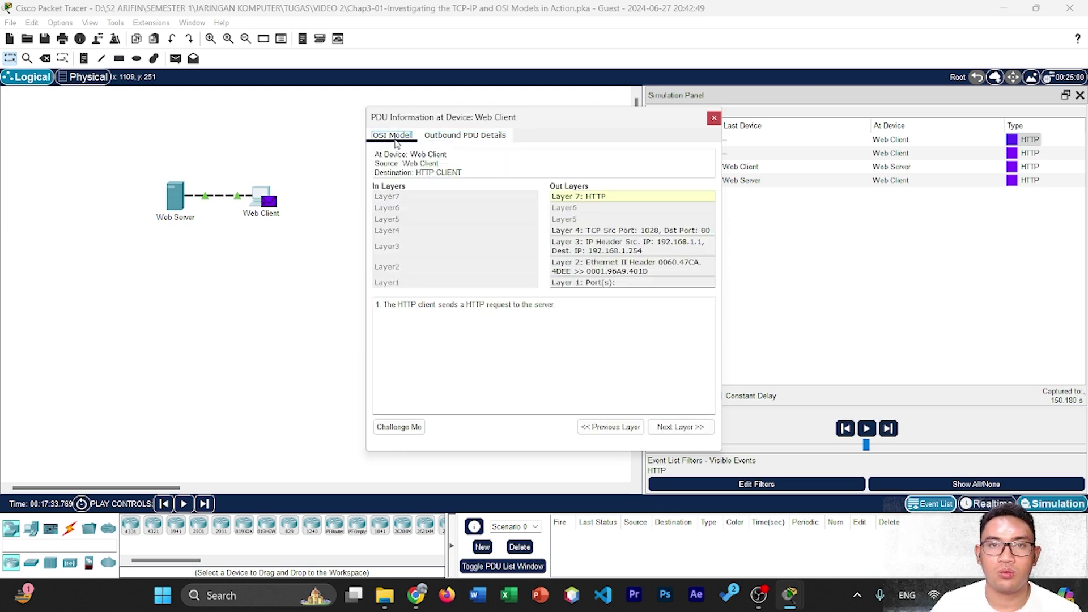
click(428, 143)
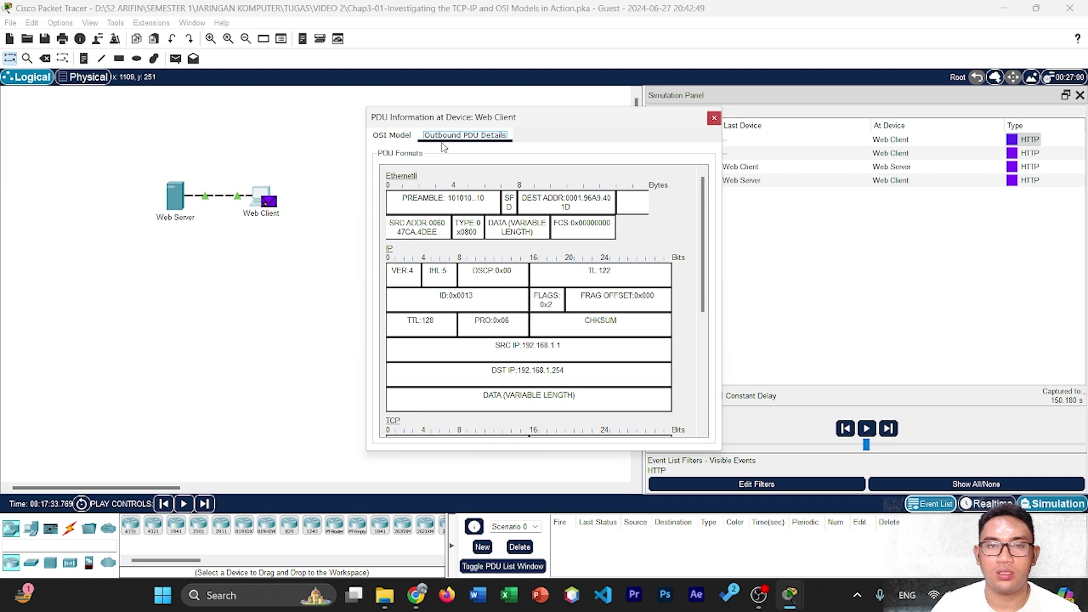
click(401, 140)
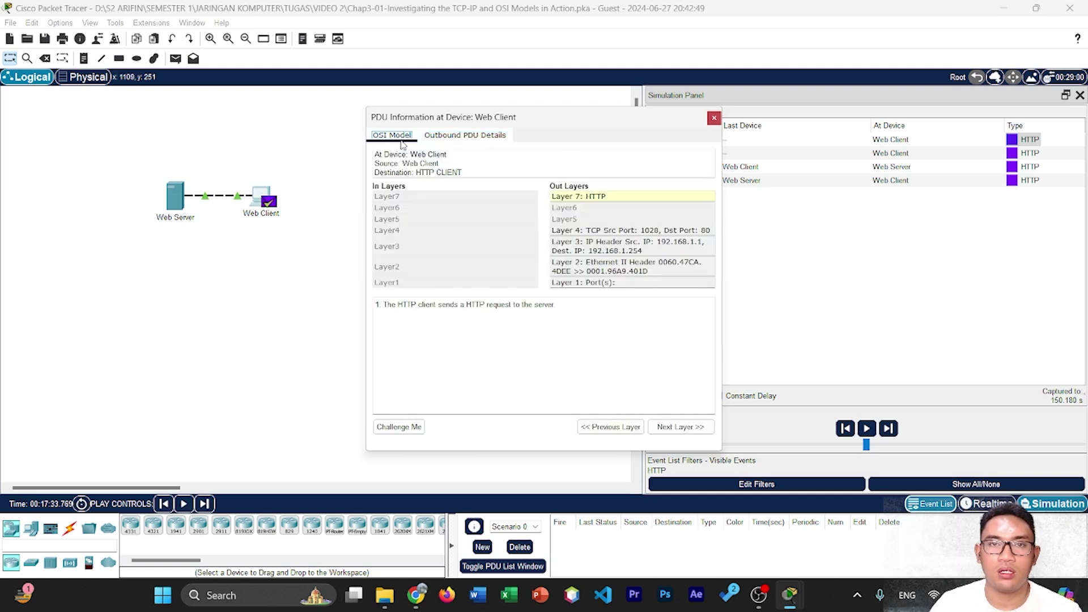
click(429, 160)
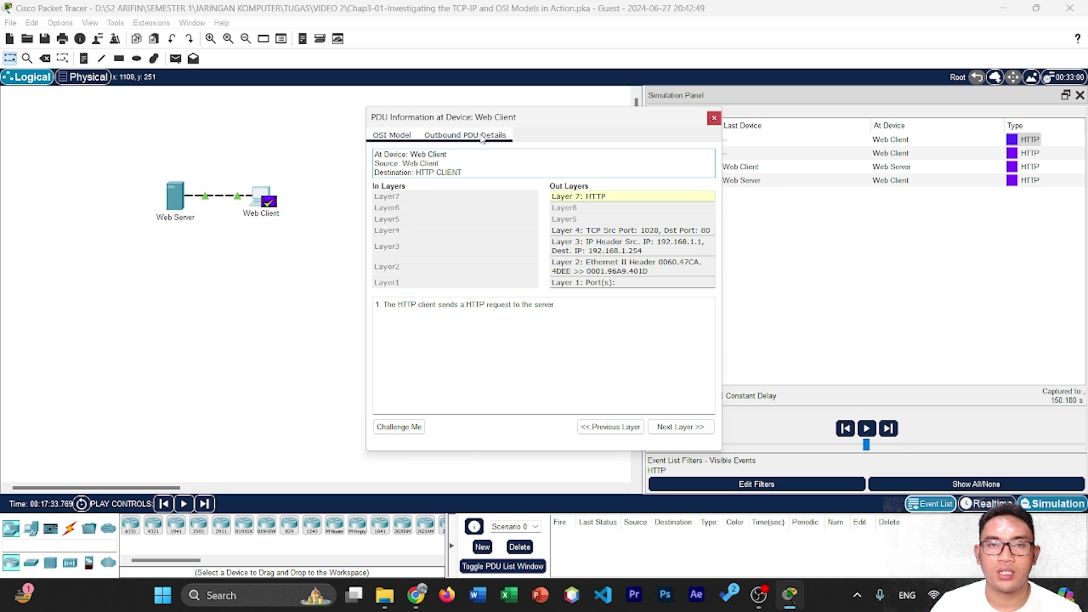
click(532, 134)
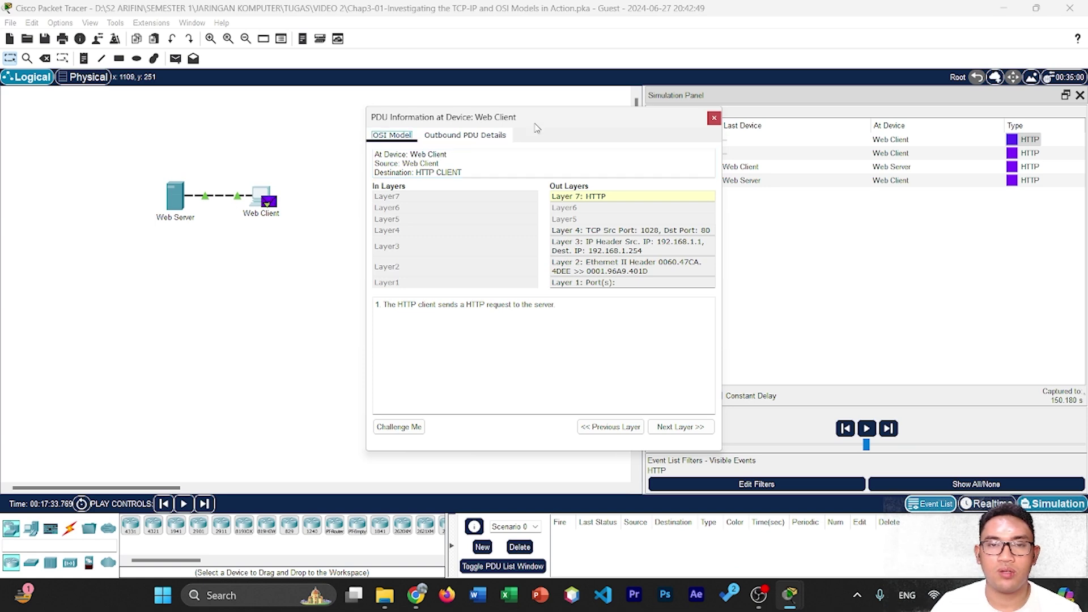
drag(539, 125, 539, 128)
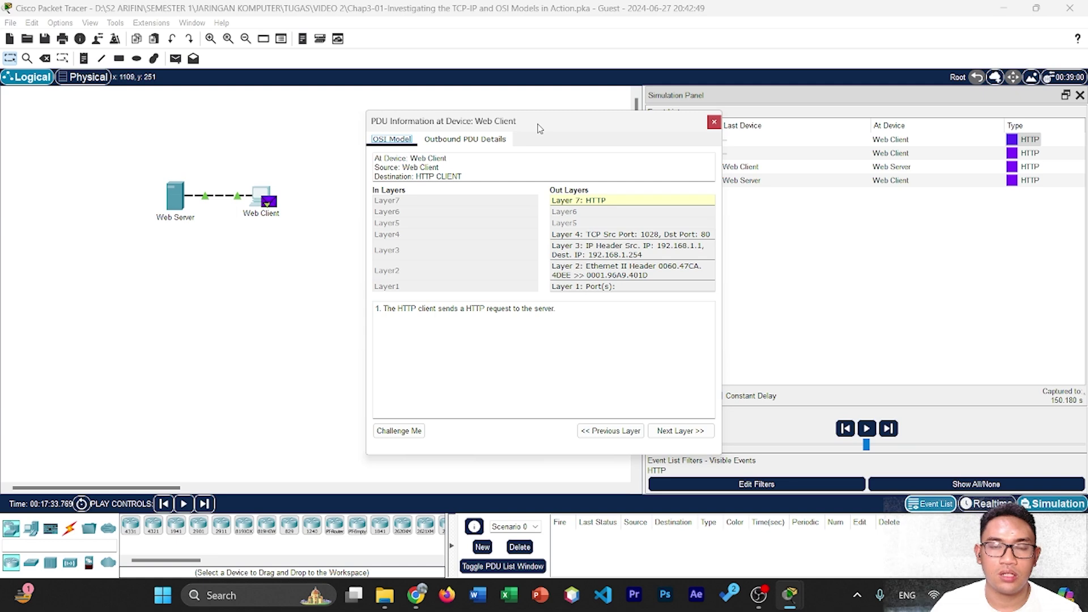
drag(538, 124, 486, 136)
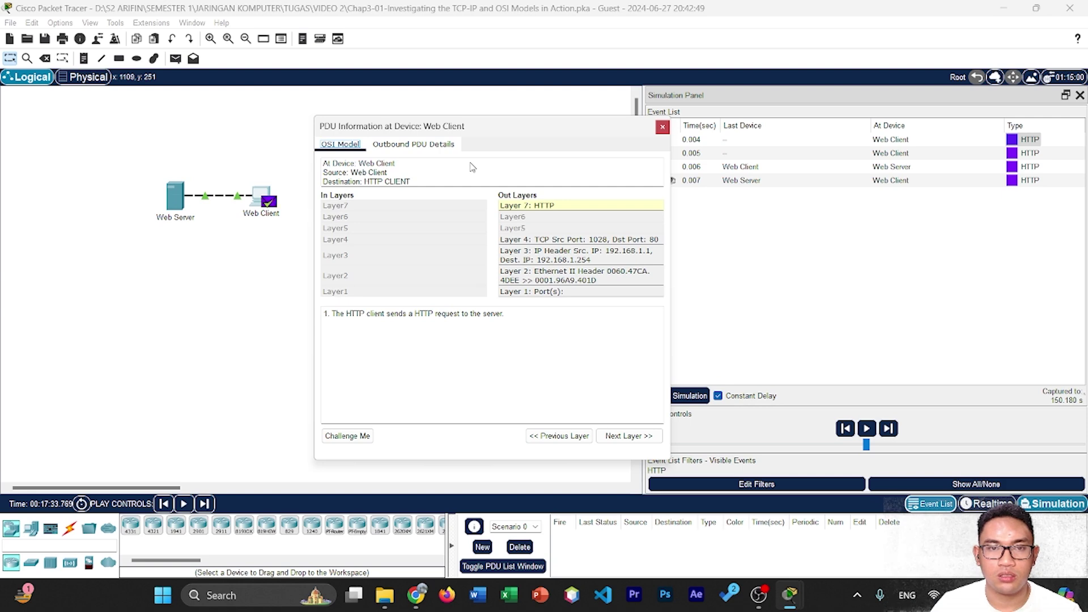
Read the outgoing Layer 7, Layer 4, Layer 3 and Layer 2 descriptions of the first HTTP event at Web Client.
click(584, 206)
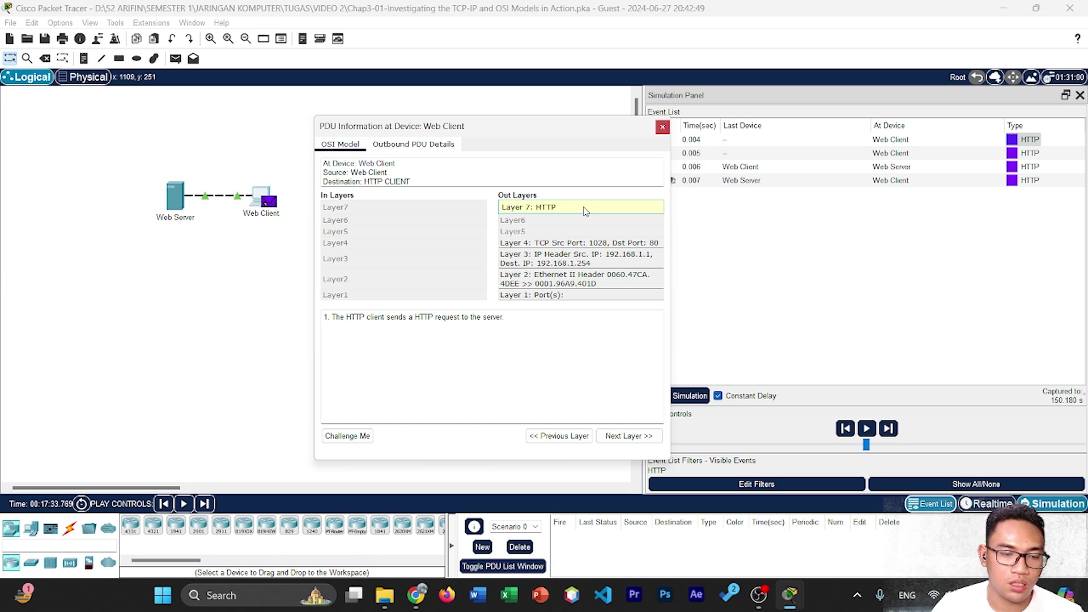
click(524, 334)
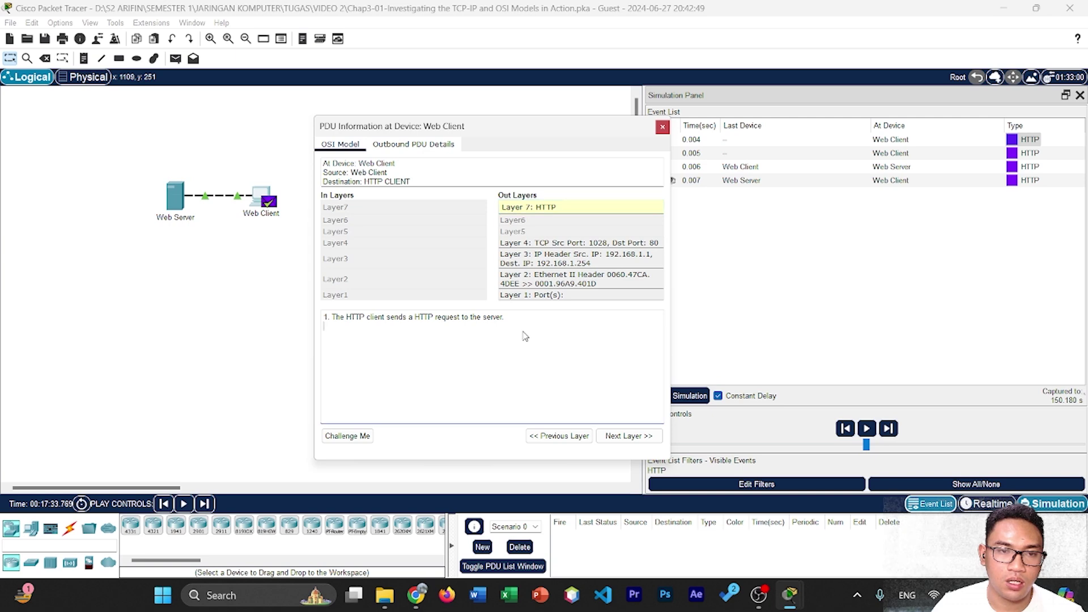
mouse_move(528, 320)
mouse_down()
mouse_move(360, 318)
mouse_move(522, 320)
mouse_up()
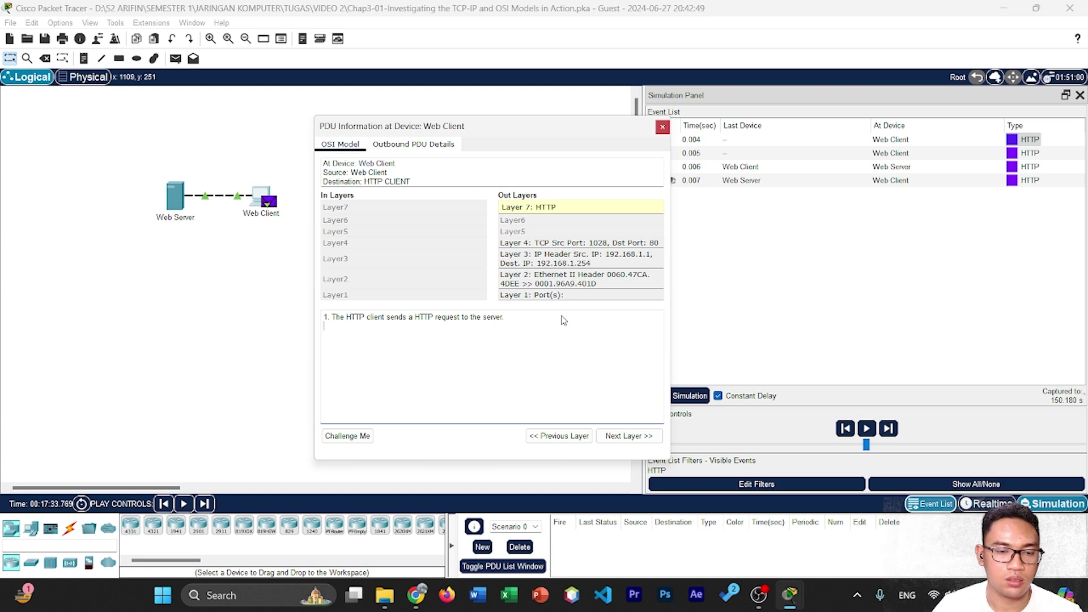
click(561, 244)
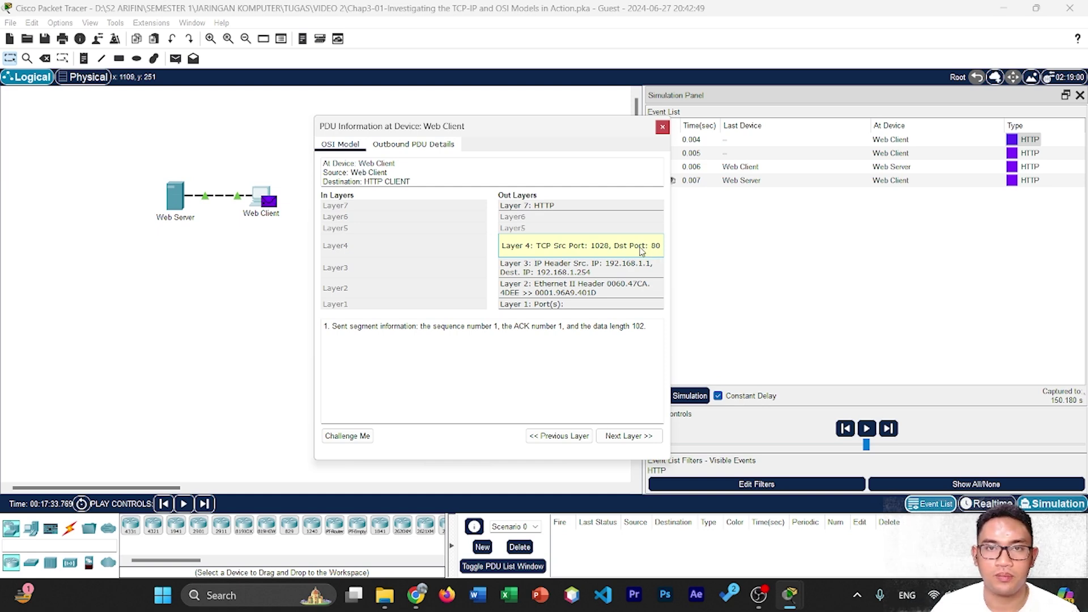
click(610, 264)
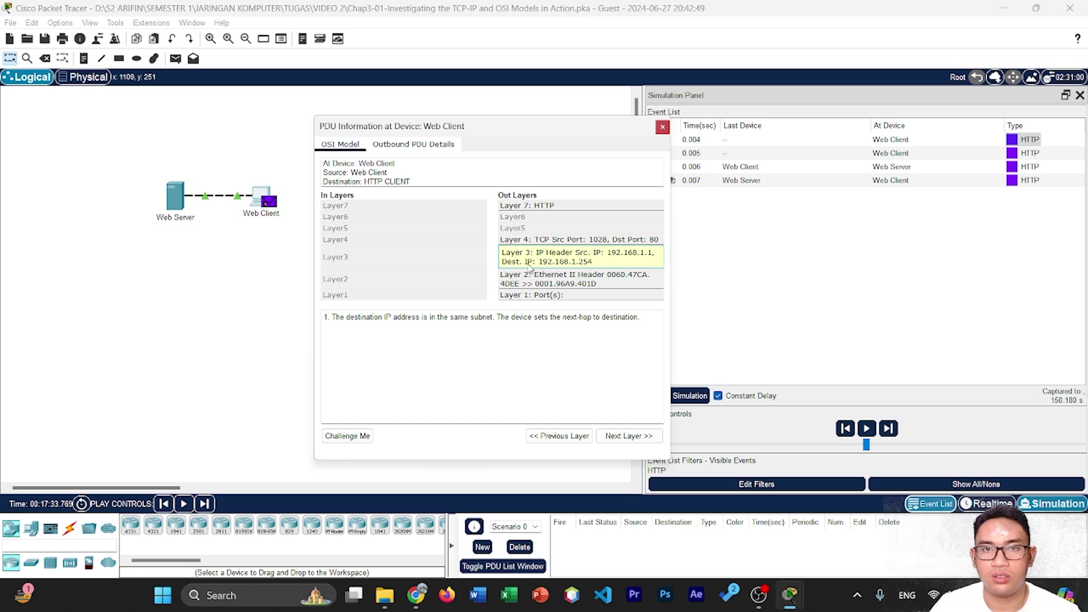
click(567, 276)
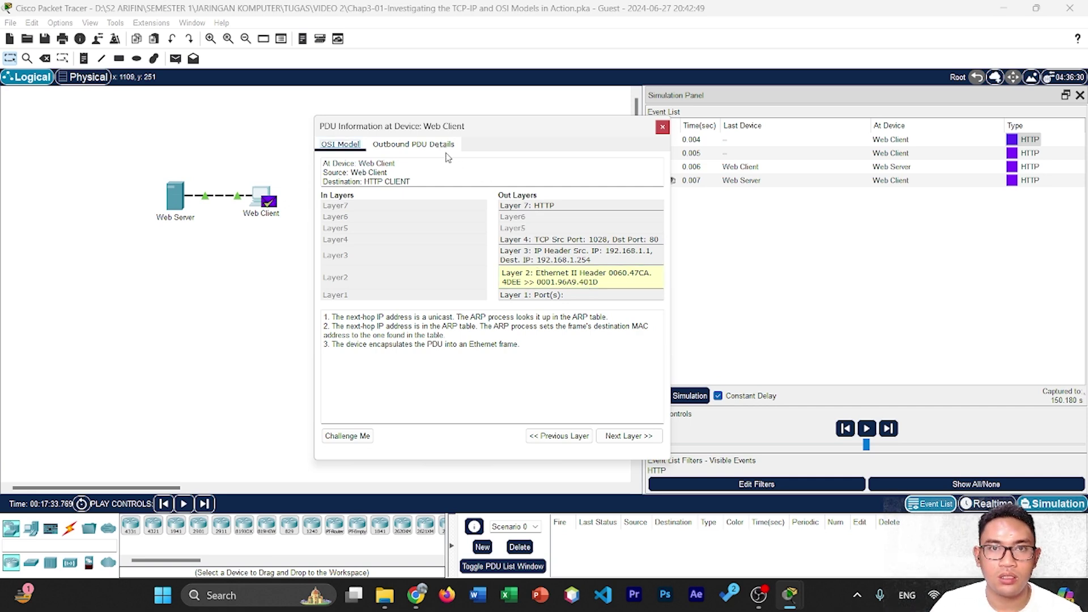
Examine the source and destination IP fields of the IP header in the first HTTP event's Outbound PDU Details.
click(438, 145)
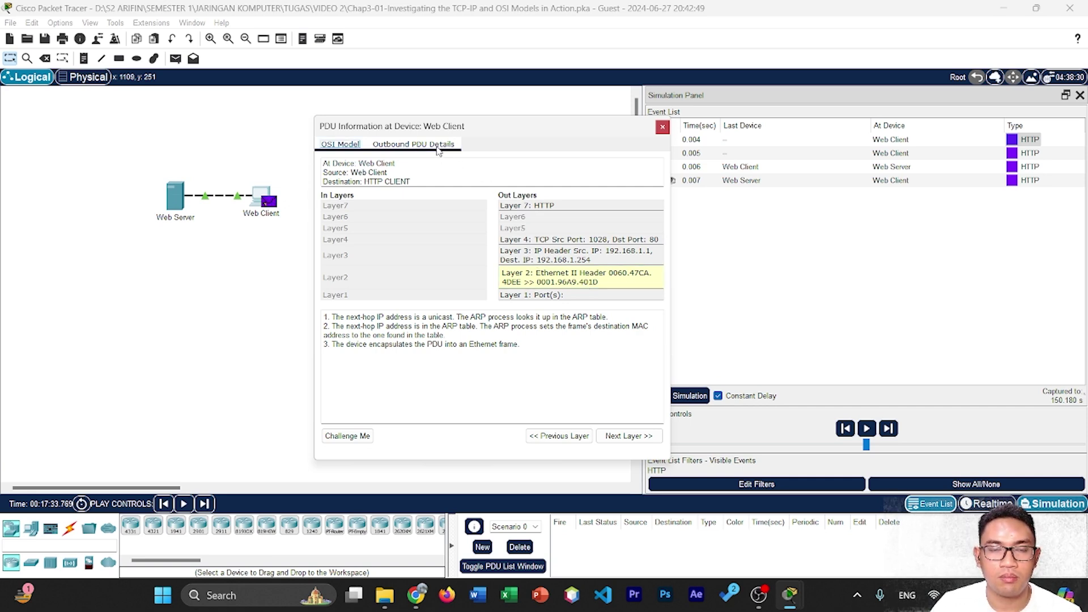
click(439, 146)
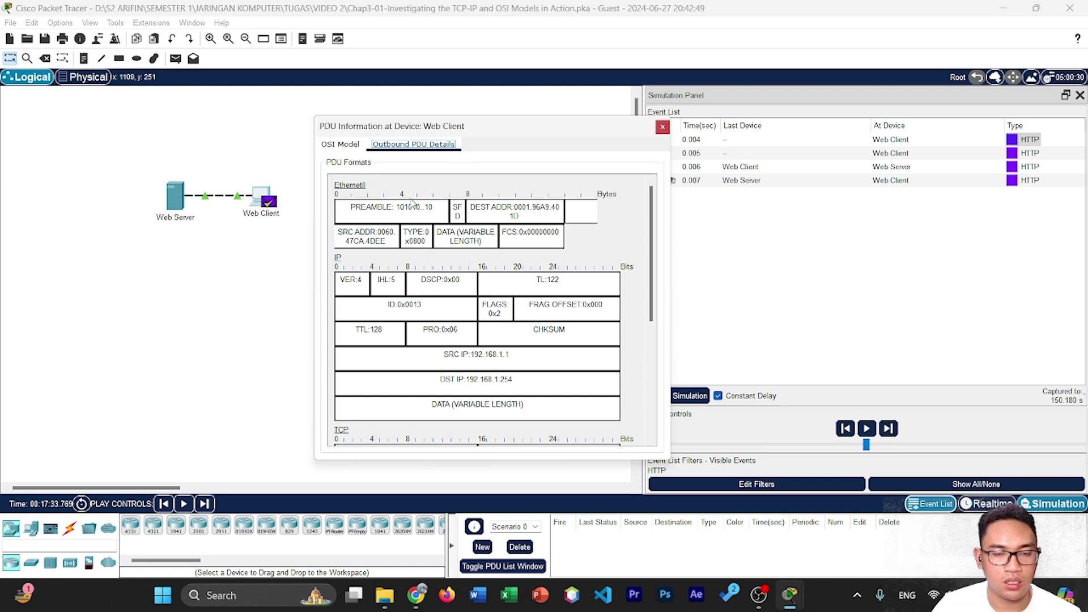
click(362, 146)
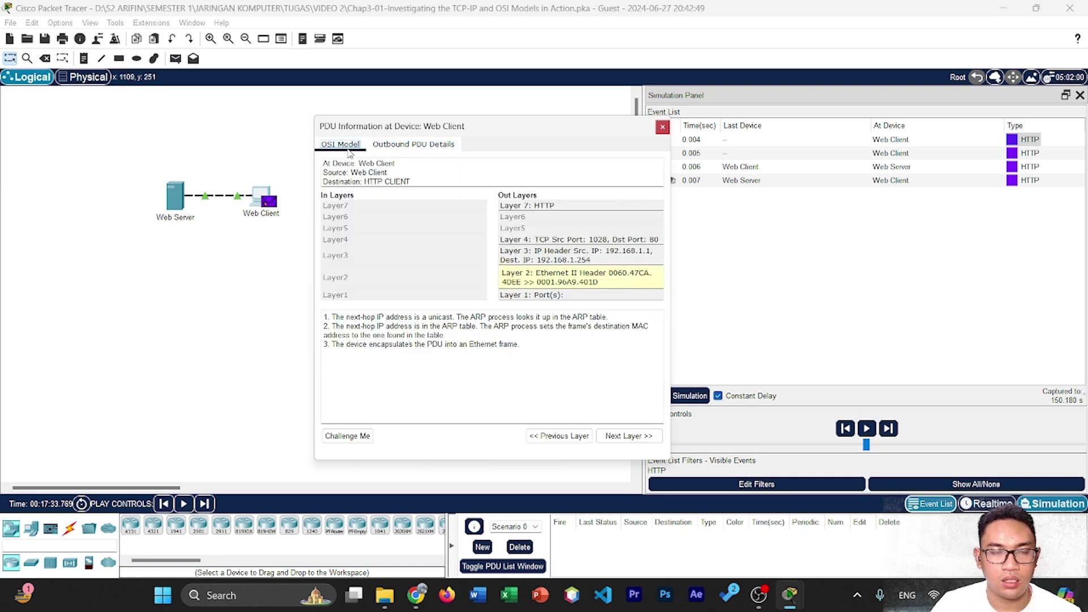
click(389, 145)
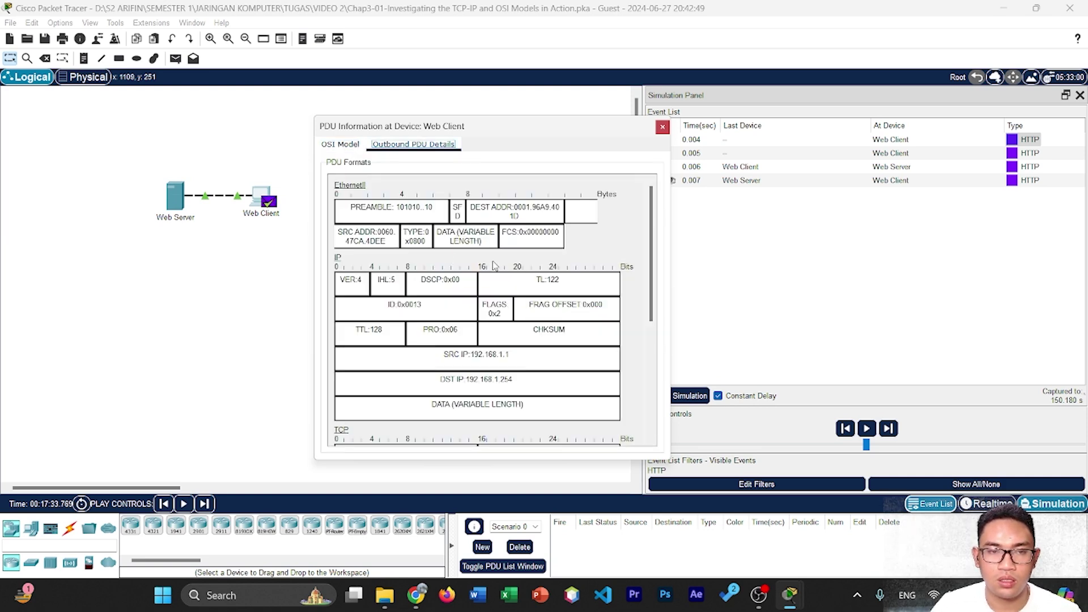
scroll(453, 247, down, 1)
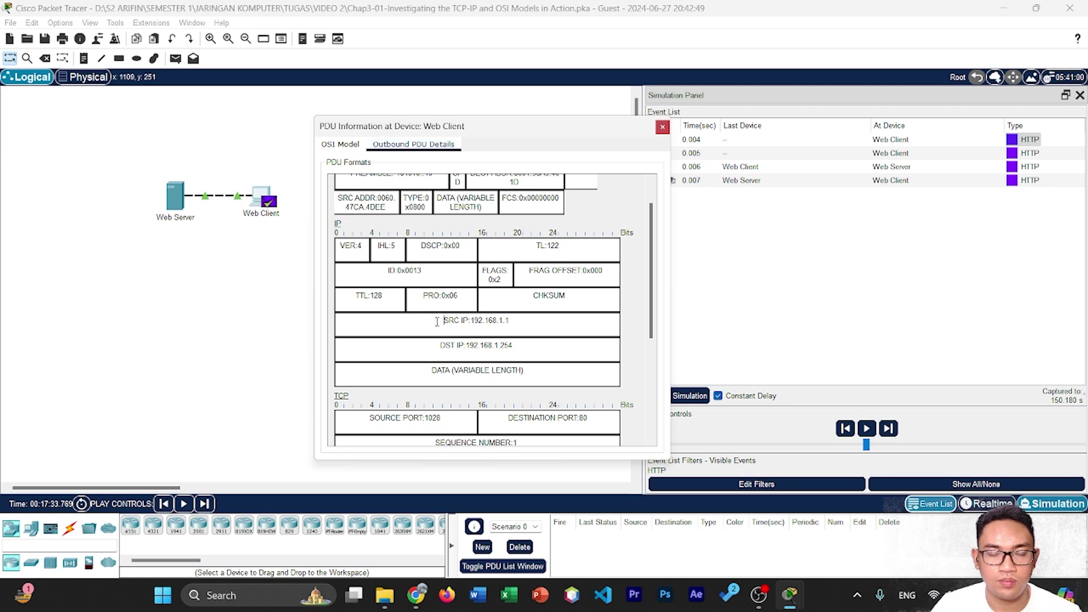
drag(444, 322, 499, 322)
click(534, 322)
triple_click(526, 322)
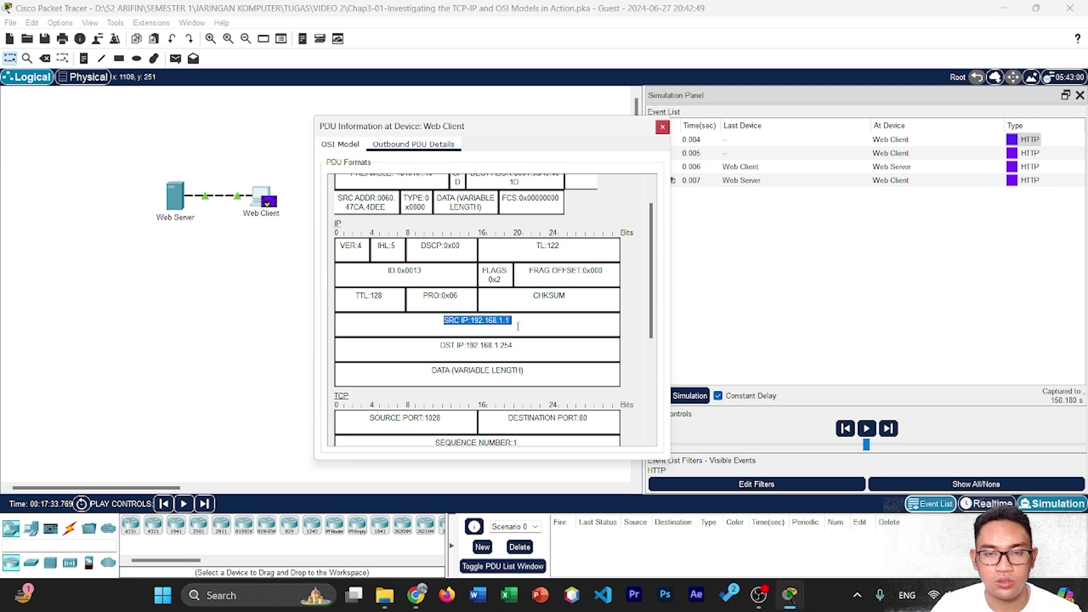
click(480, 358)
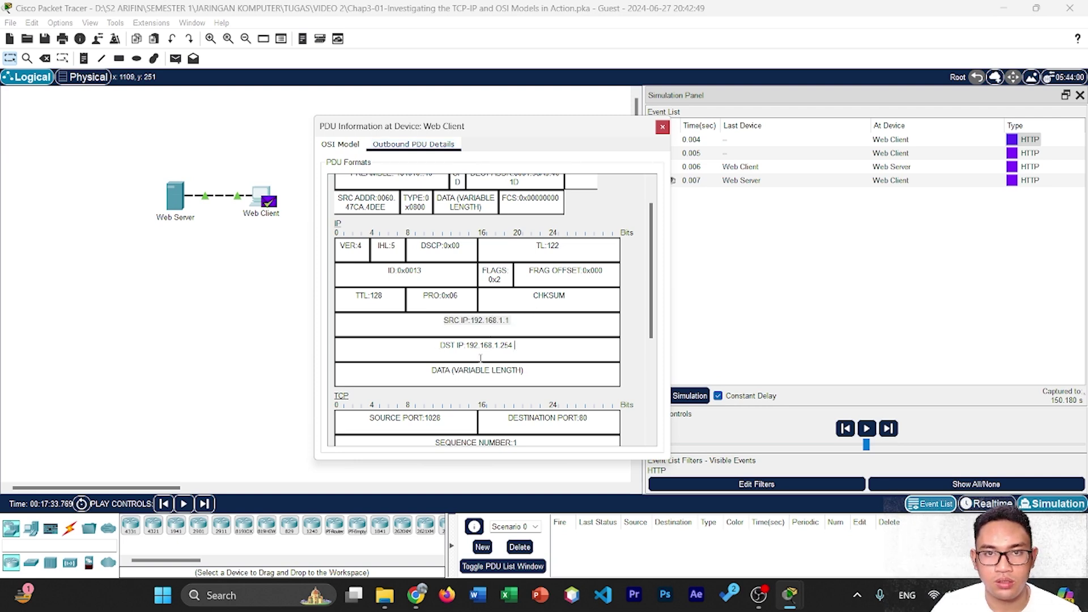
triple_click(523, 350)
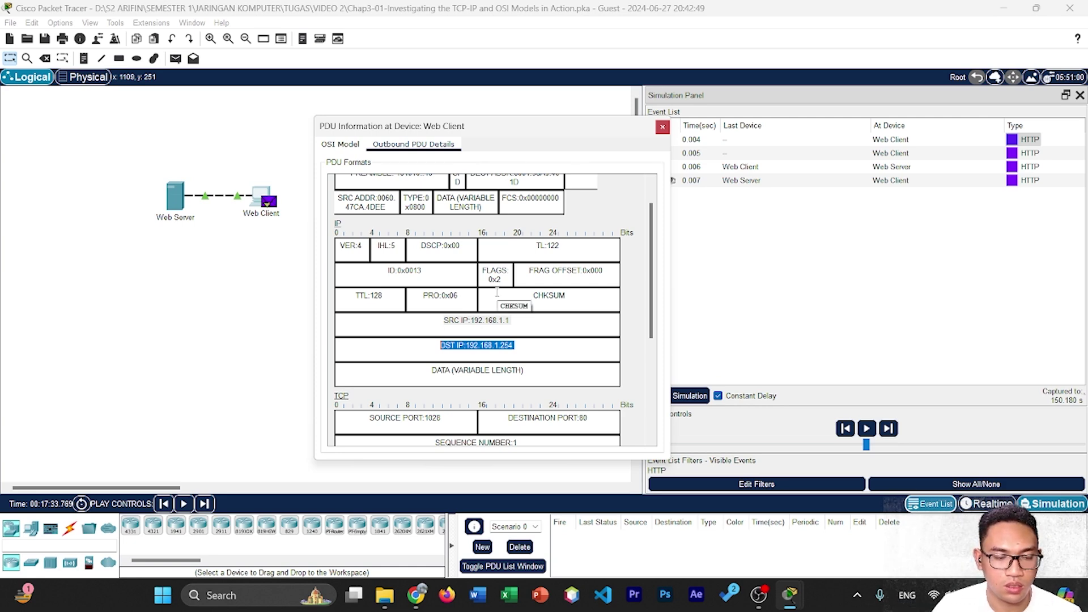
Examine the source and destination port fields in the TCP section of the outbound PDU.
scroll(497, 292, down, 1)
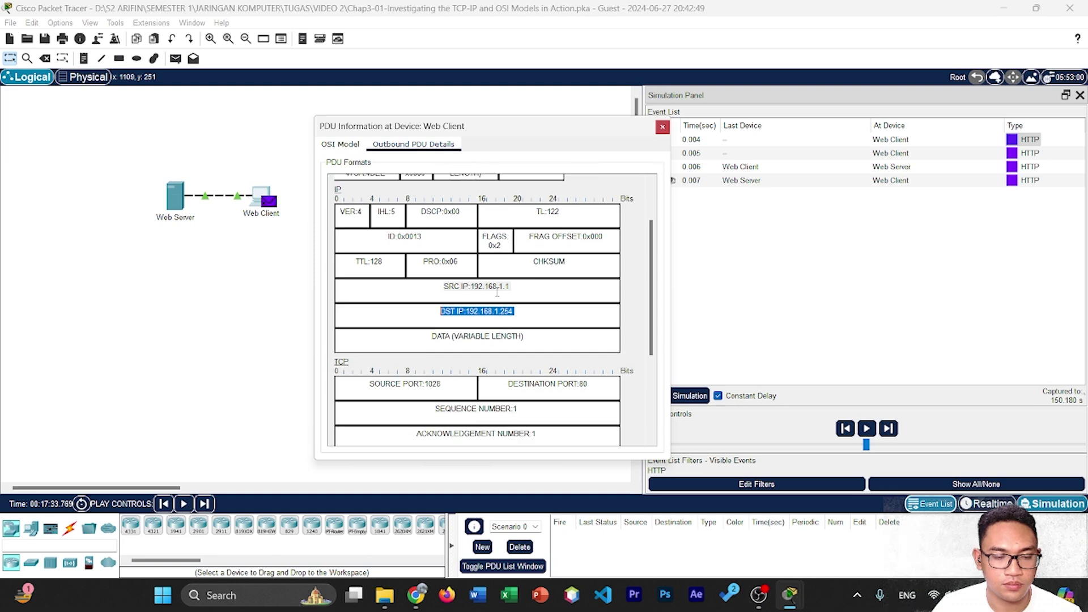
scroll(497, 291, down, 1)
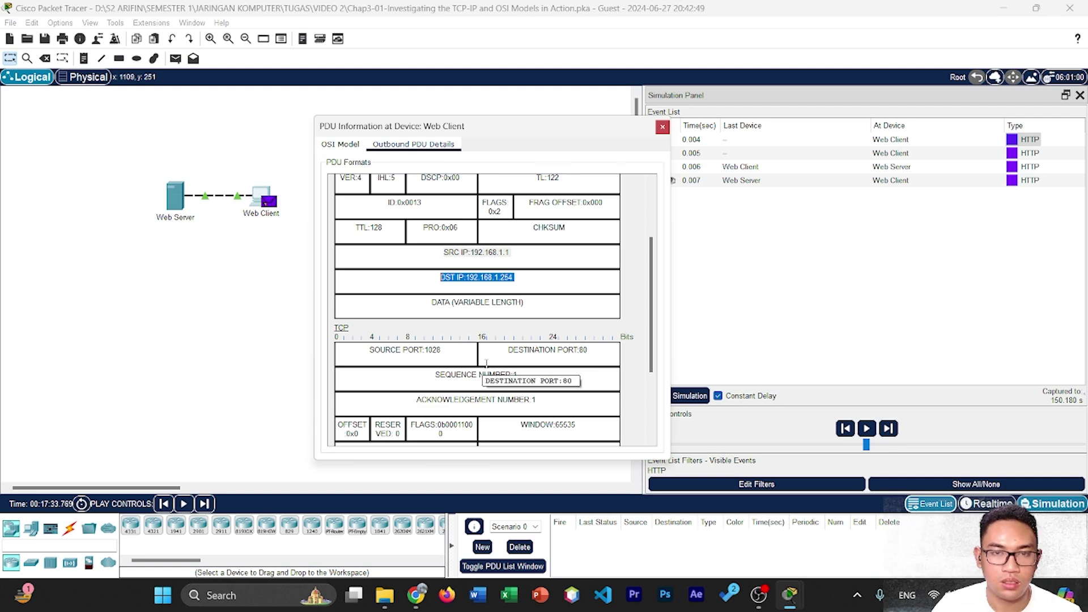
scroll(478, 353, down, 1)
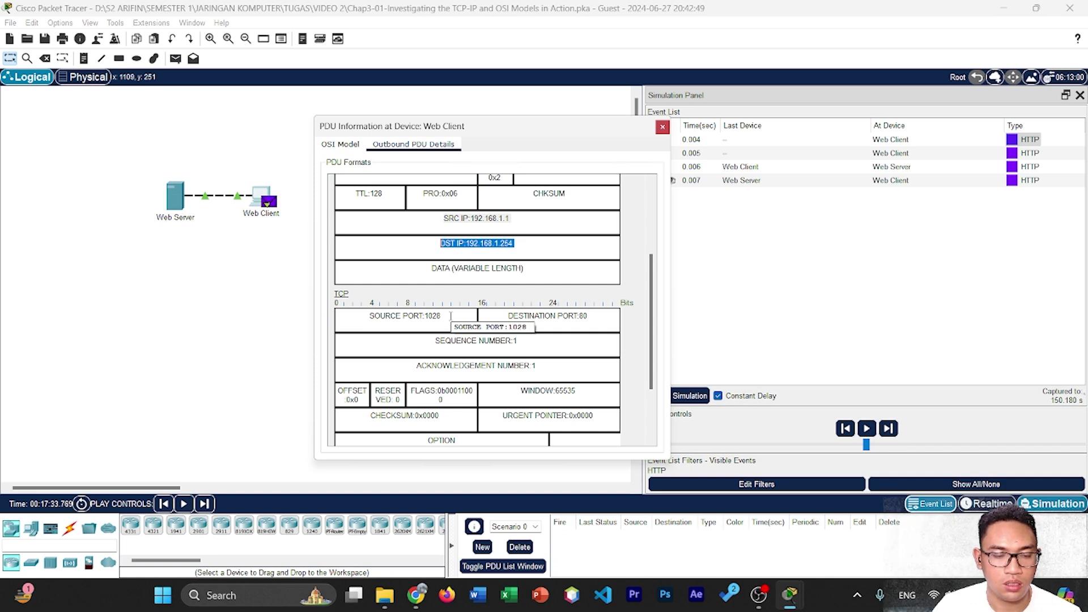
scroll(430, 309, down, 2)
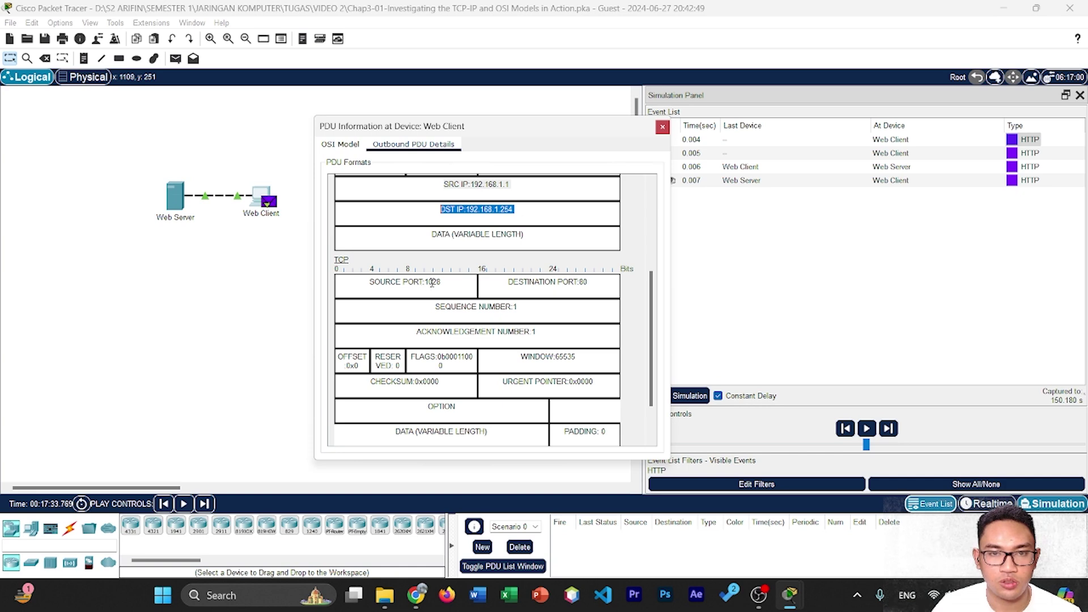
drag(432, 282, 436, 282)
drag(550, 282, 589, 283)
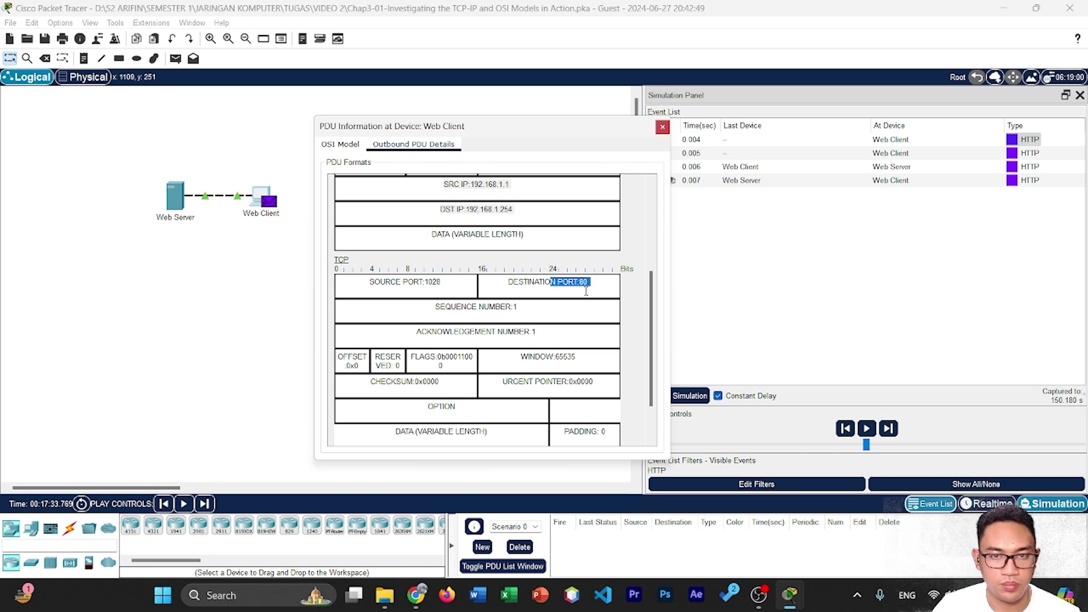
Read through the HTTP REQUEST data of the outbound PDU and highlight its host name.
scroll(501, 427, down, 3)
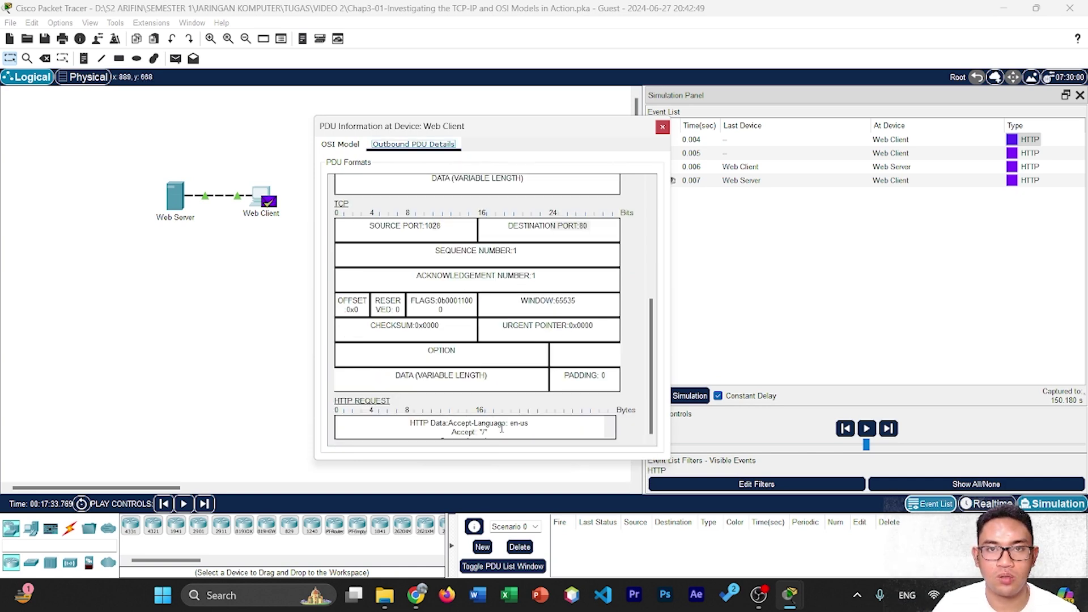
scroll(501, 428, up, 2)
scroll(501, 427, down, 2)
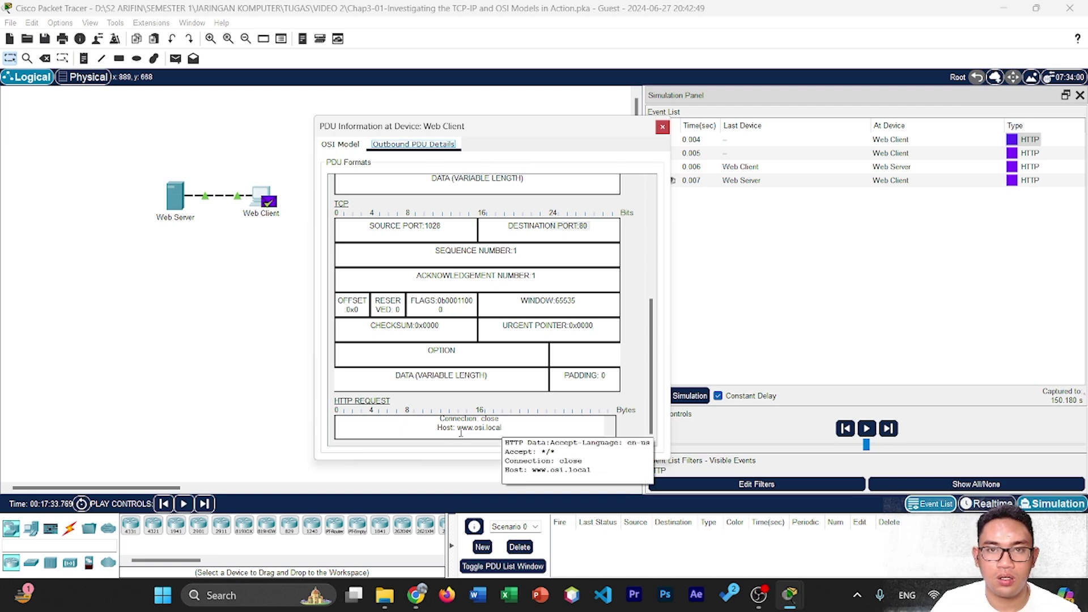
drag(457, 429, 503, 433)
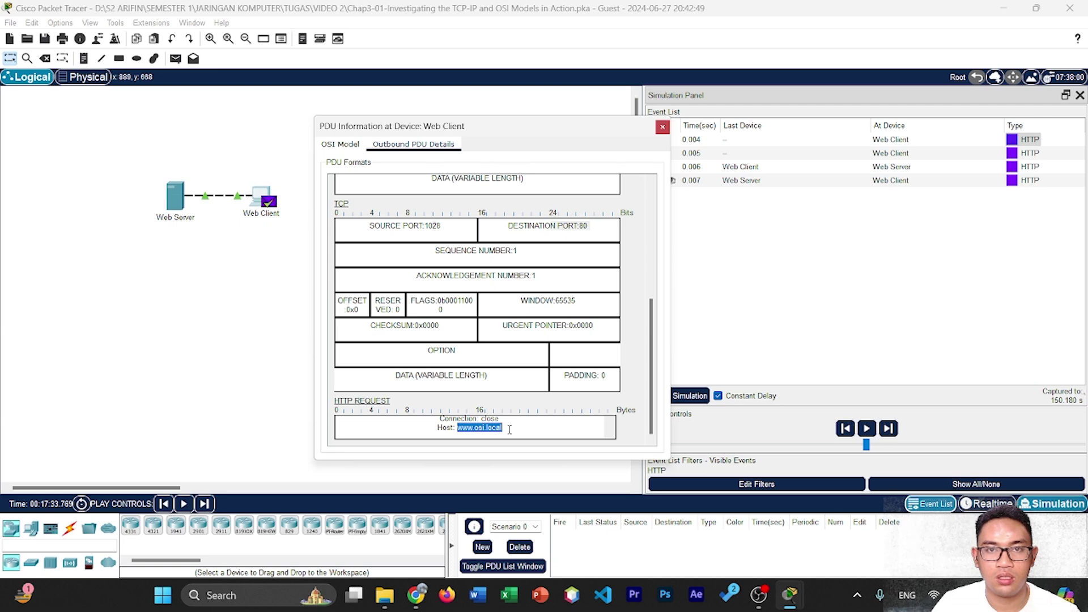
click(509, 430)
scroll(510, 433, up, 2)
scroll(510, 434, down, 2)
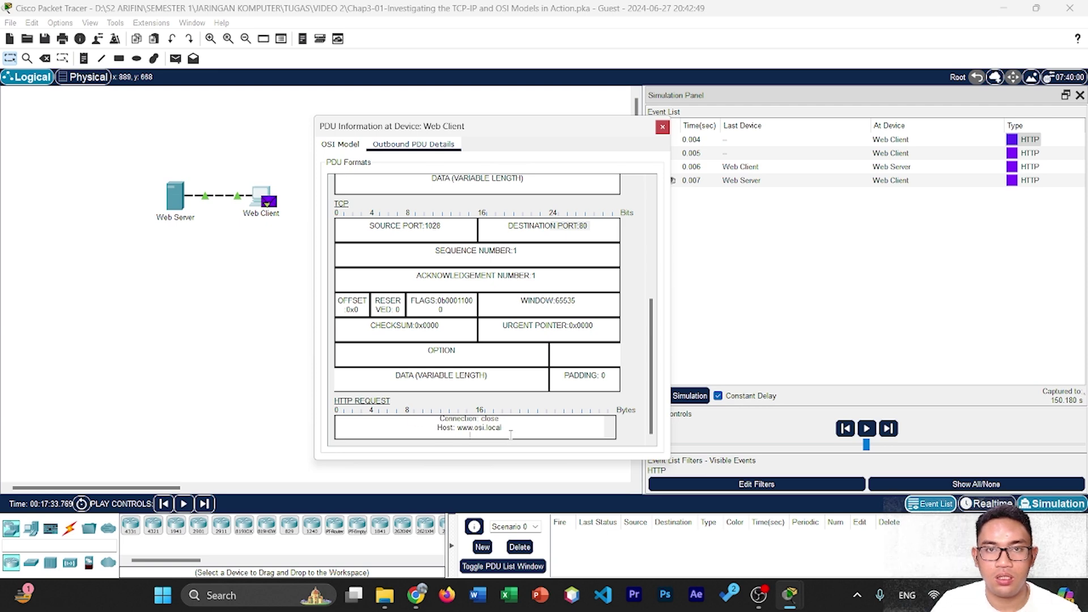
scroll(510, 433, up, 2)
scroll(510, 434, down, 2)
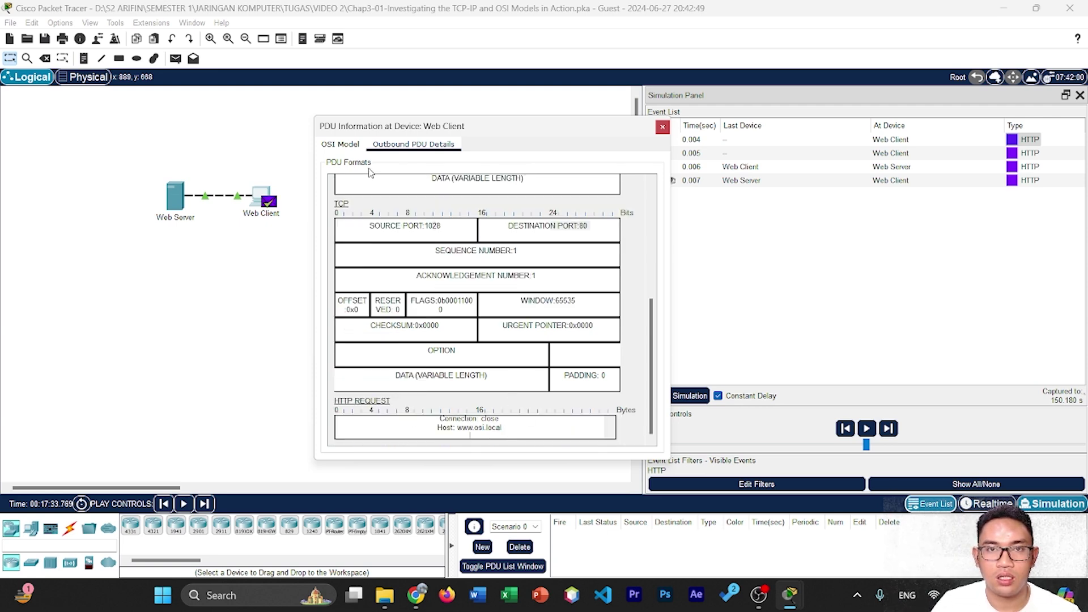
Recheck outgoing Layer 7 in the OSI Model view, and open the PDU information of the 0.005 s HTTP event at Web Client.
click(347, 144)
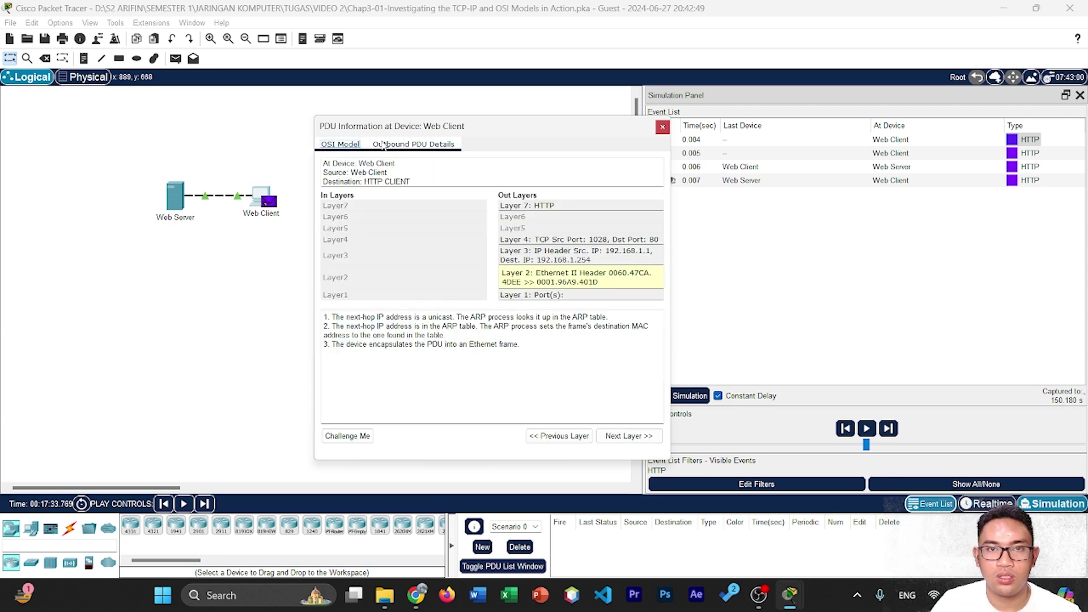
click(554, 207)
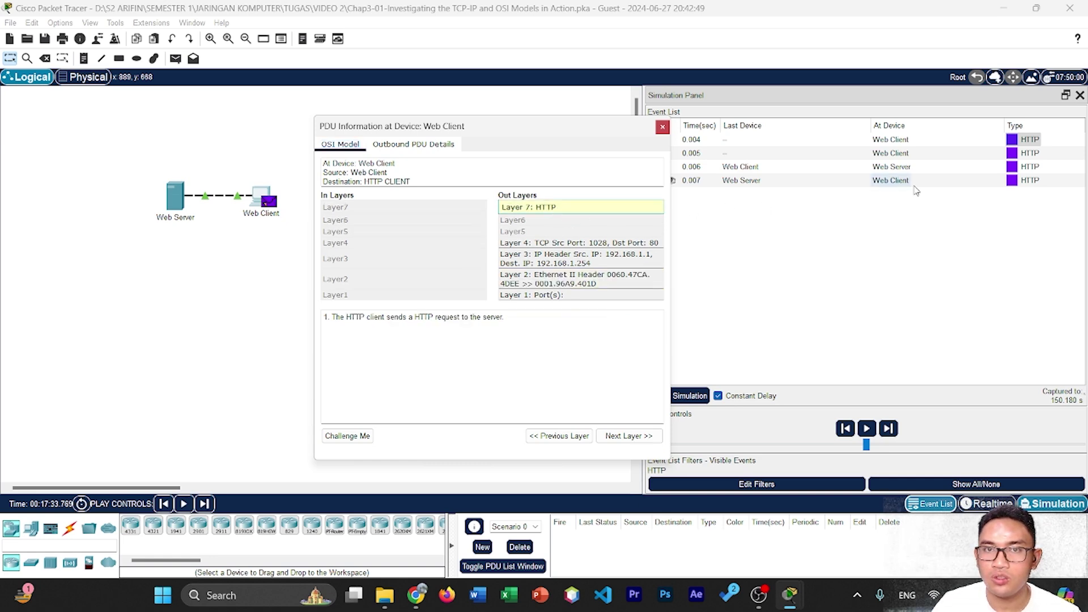
click(1013, 156)
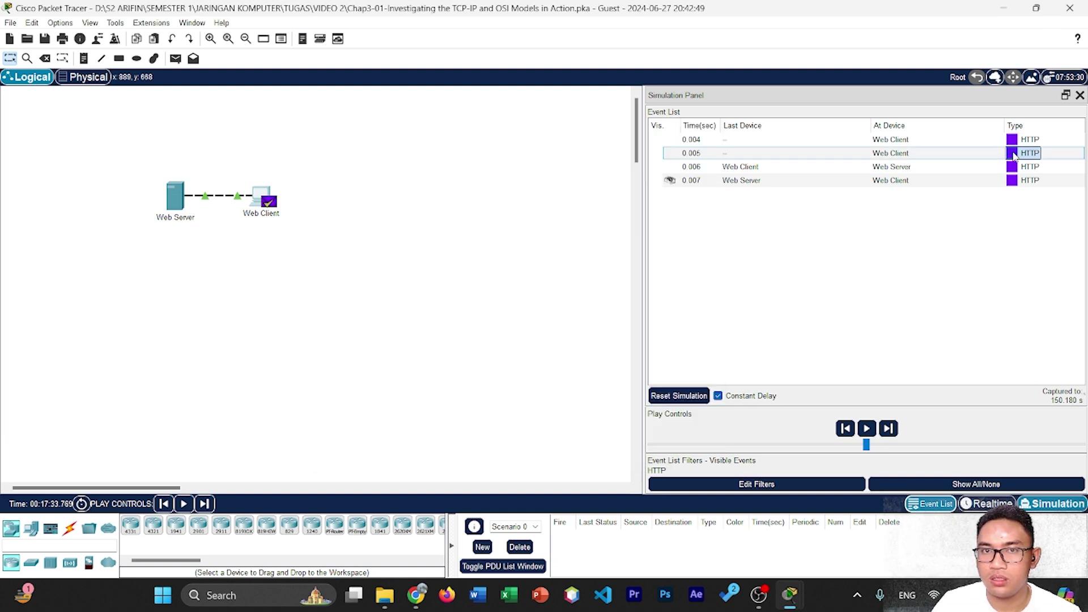
click(1013, 153)
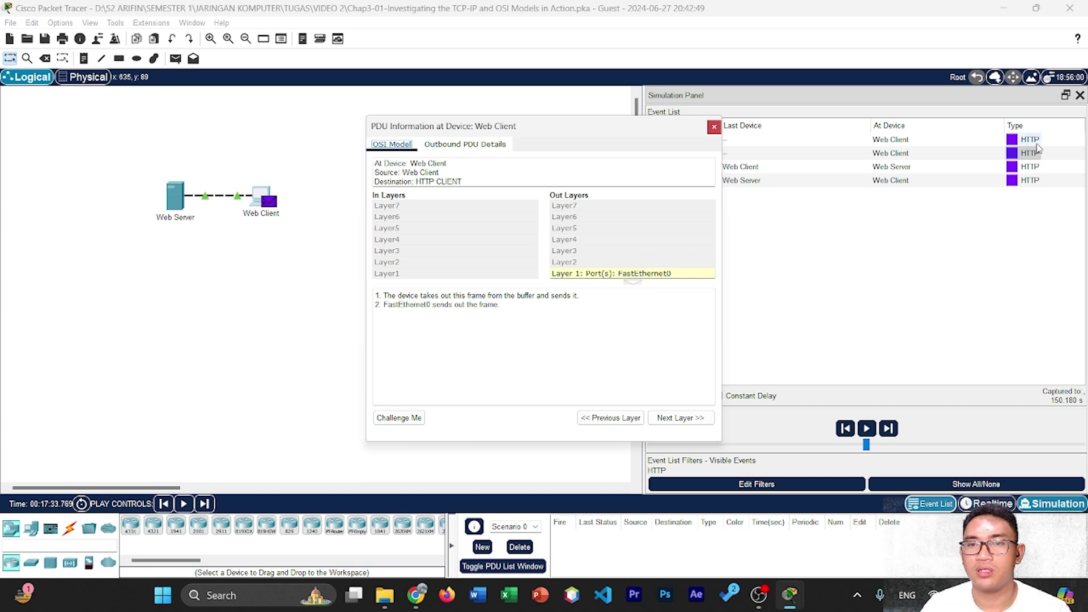
Open the PDU information of the HTTP event at Web Server and read its outgoing Layer 7, Layer 3 and Layer 1 descriptions.
click(1013, 168)
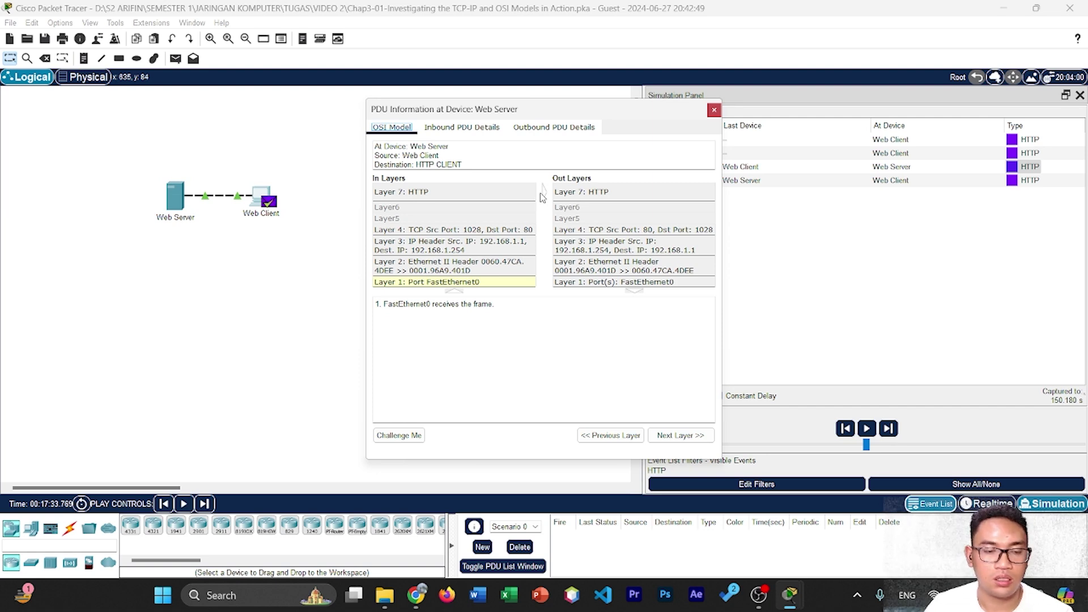
click(571, 196)
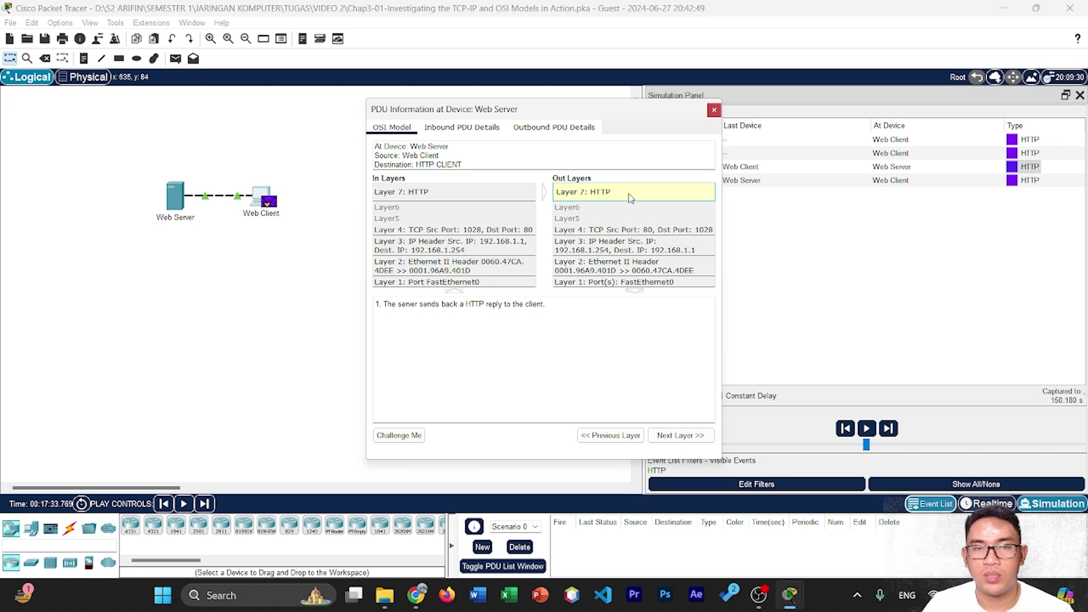
click(626, 250)
click(627, 197)
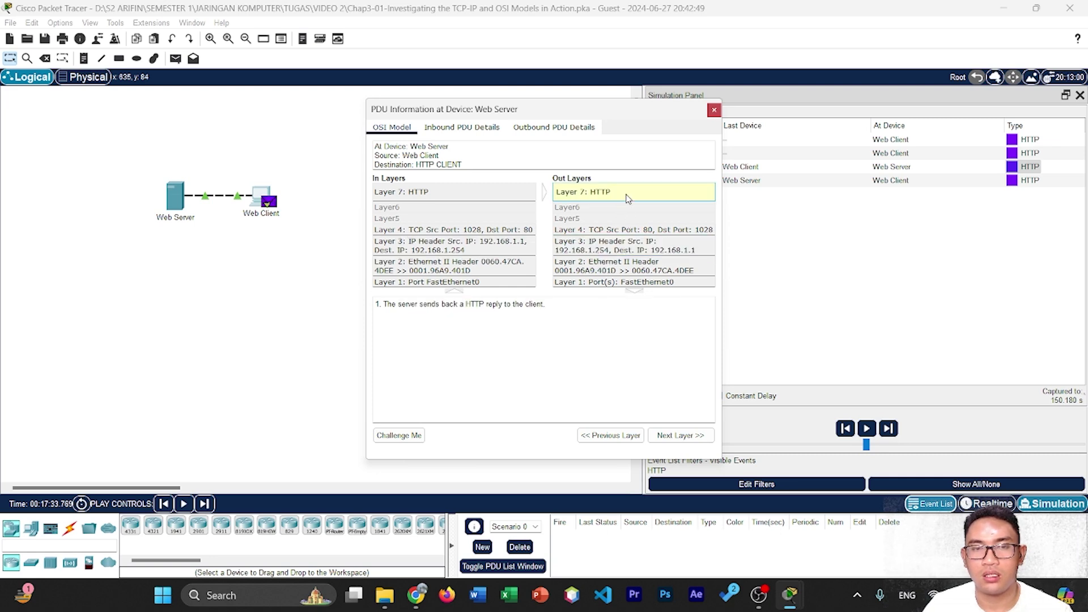
click(646, 282)
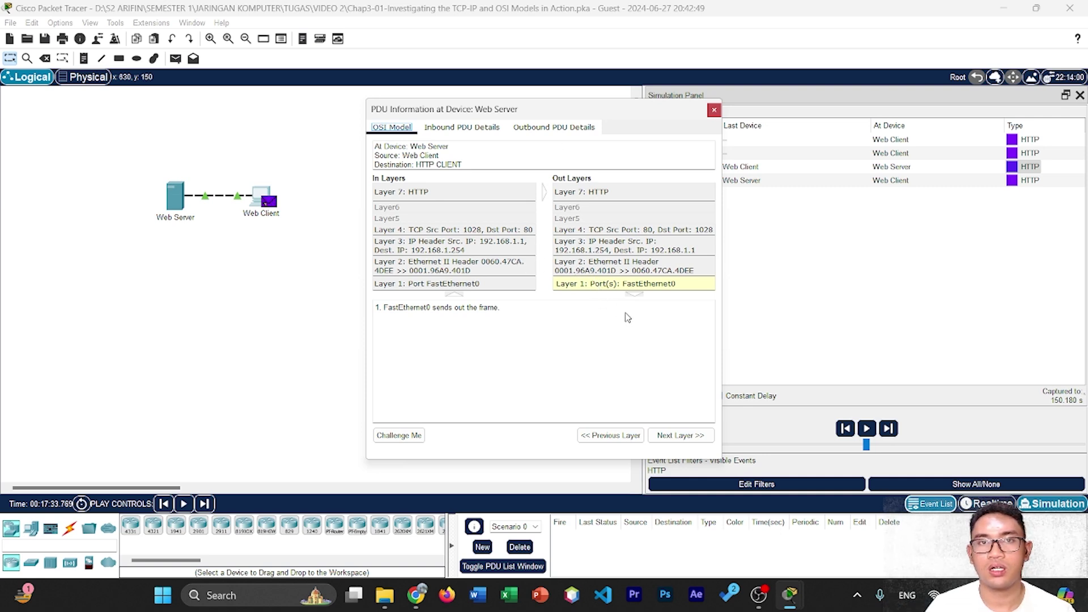
Review the Web Server event's Outbound PDU Details down to the HTTP RESPONSE data and highlight its connection line.
click(549, 130)
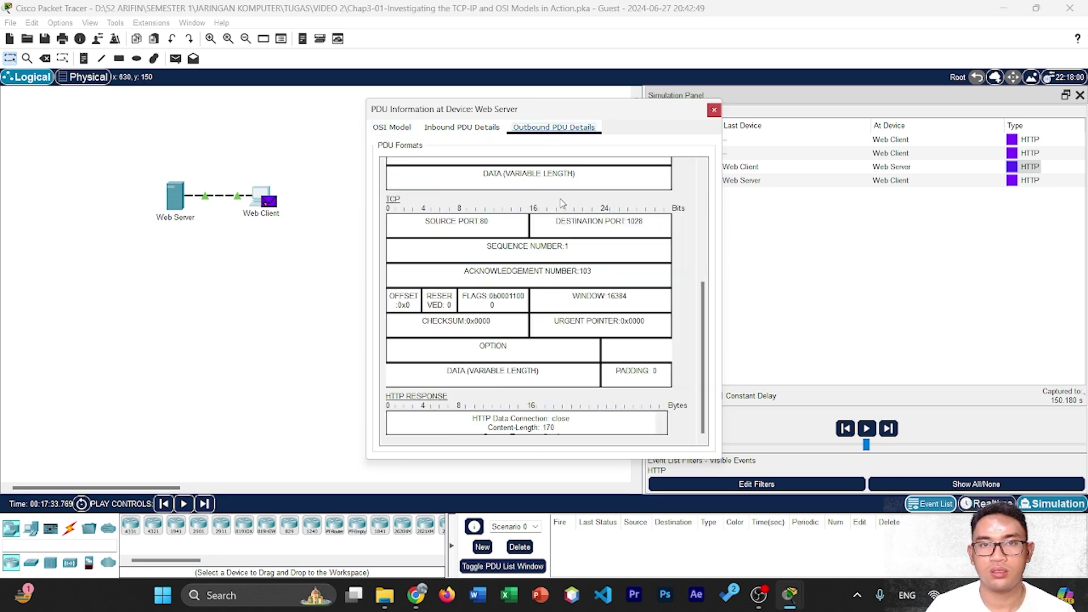
scroll(561, 203, up, 5)
scroll(561, 194, down, 4)
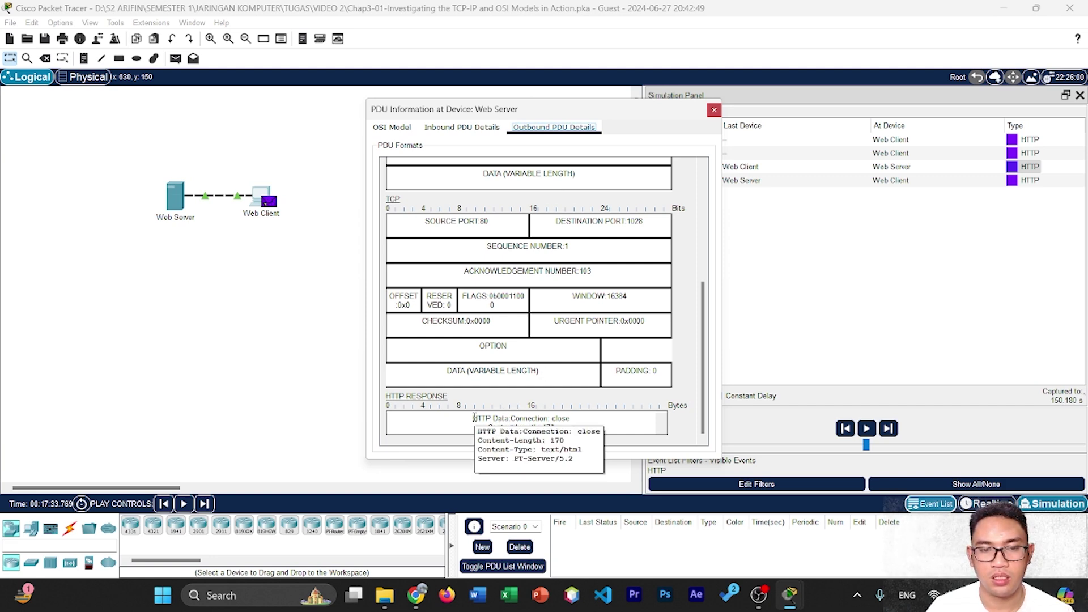
drag(473, 417, 580, 420)
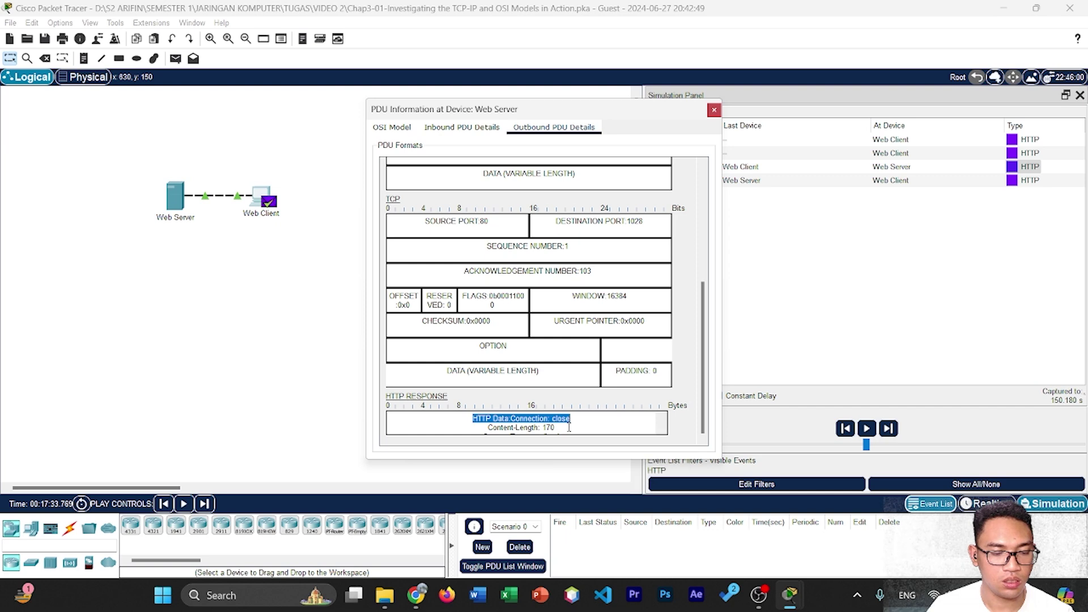
Open the PDU information of the 0.007 s HTTP event at Web Client and read its incoming Layer 7 description.
click(627, 397)
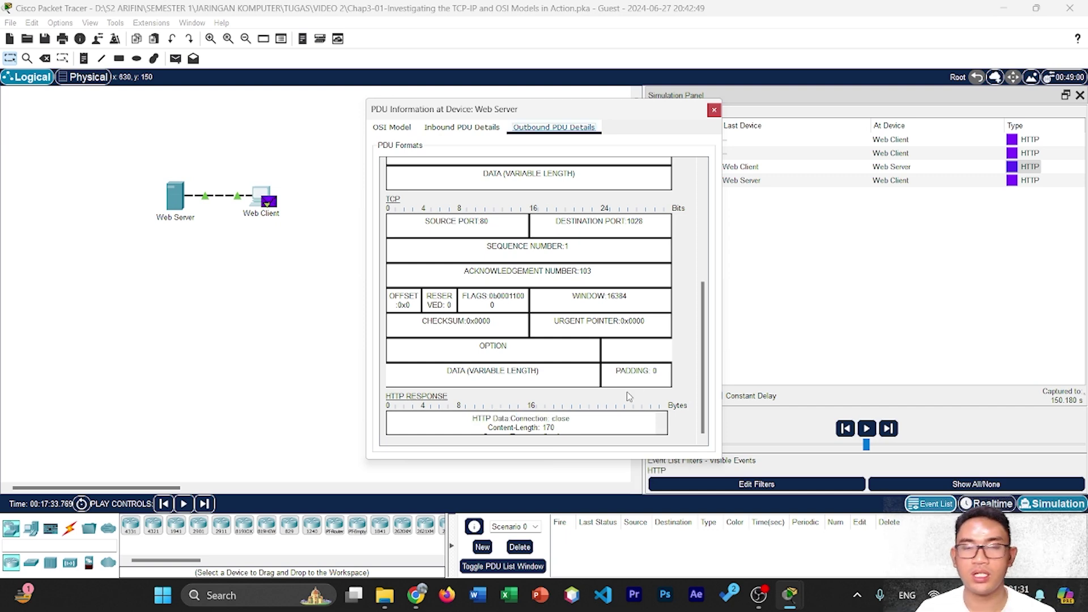
click(1012, 181)
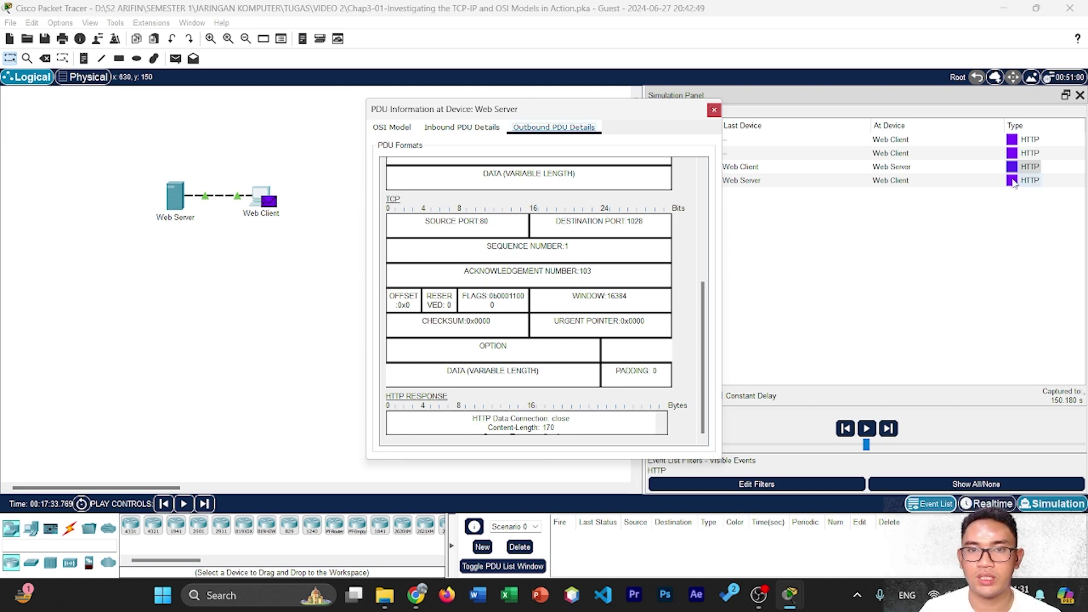
click(1012, 180)
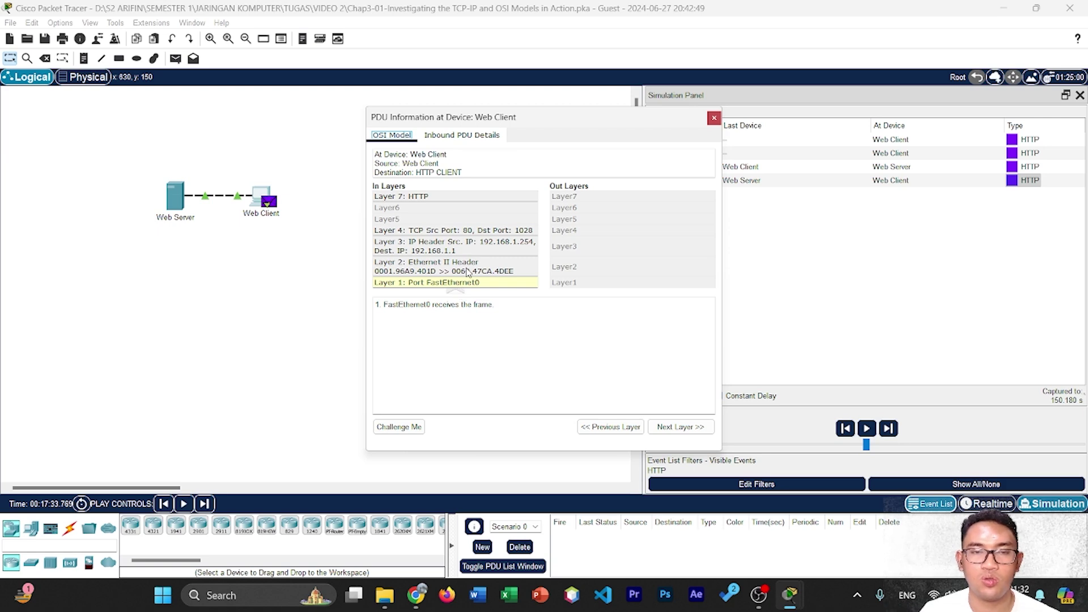
click(446, 199)
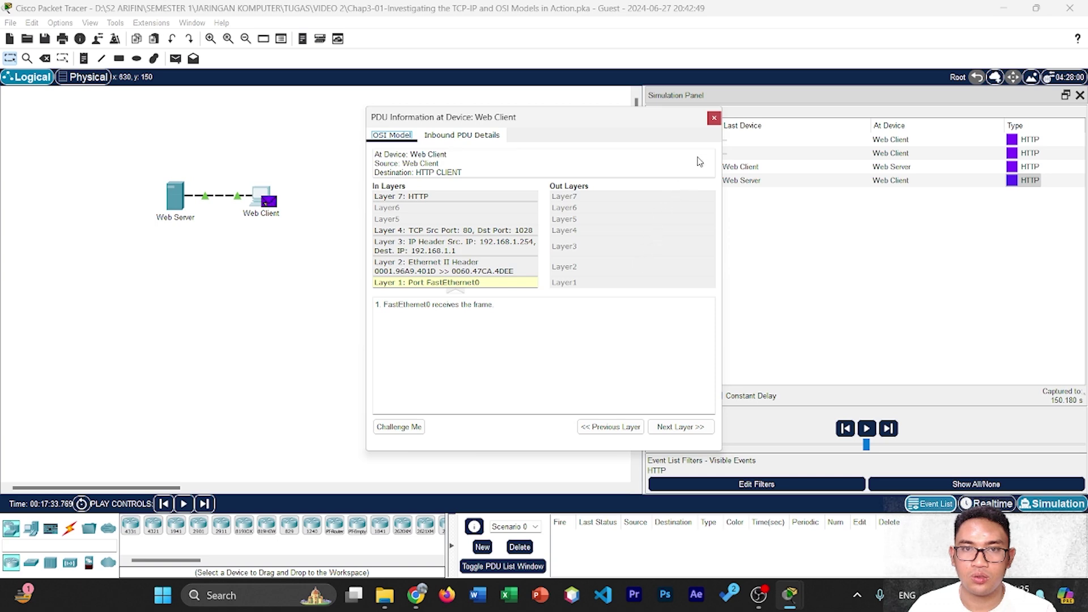
Close the PDU information and make all event types visible in the simulation event list.
click(714, 119)
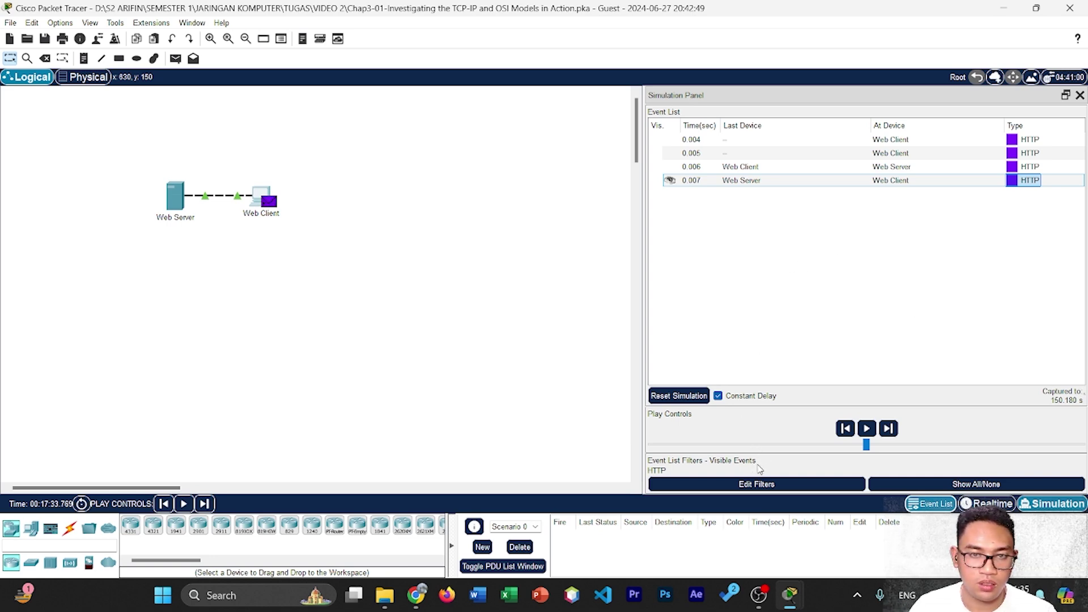
click(928, 484)
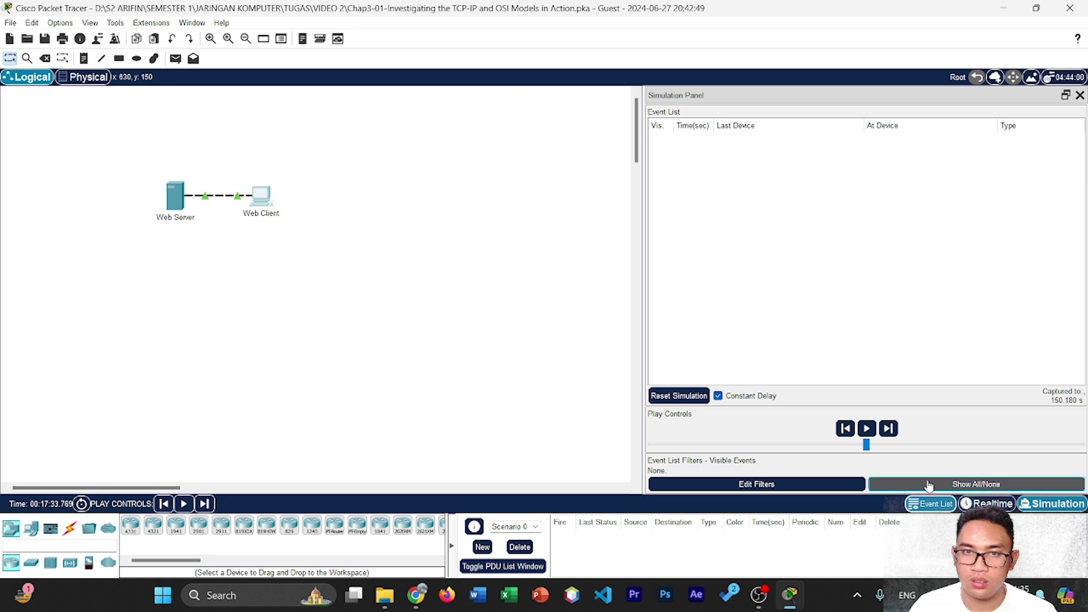
click(927, 484)
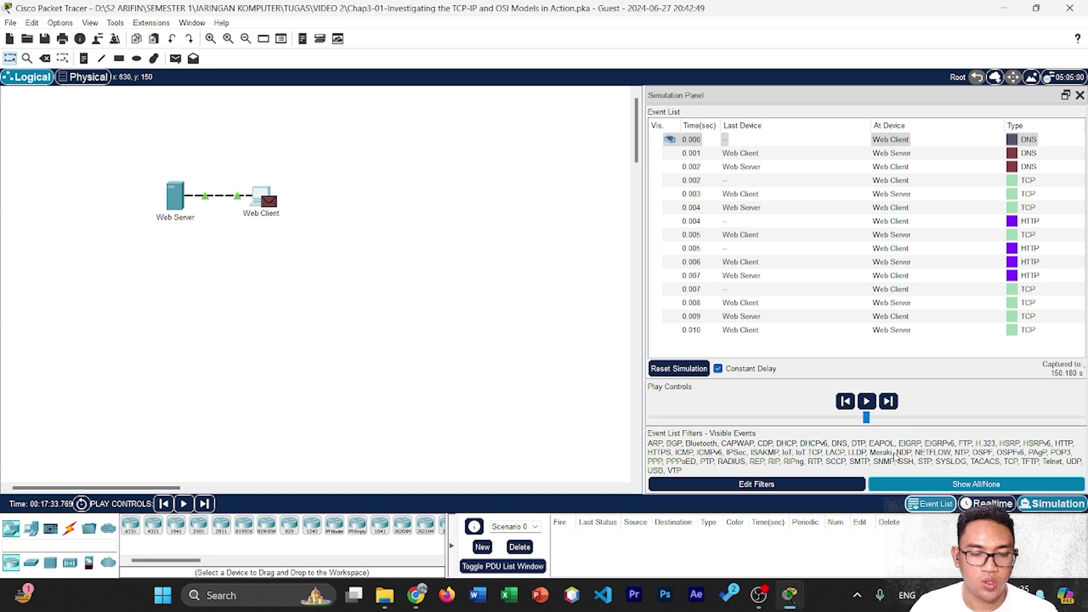
Open the PDU information of the 0.000 s DNS event at Web Client and read its outgoing Layer 7 description.
click(1027, 139)
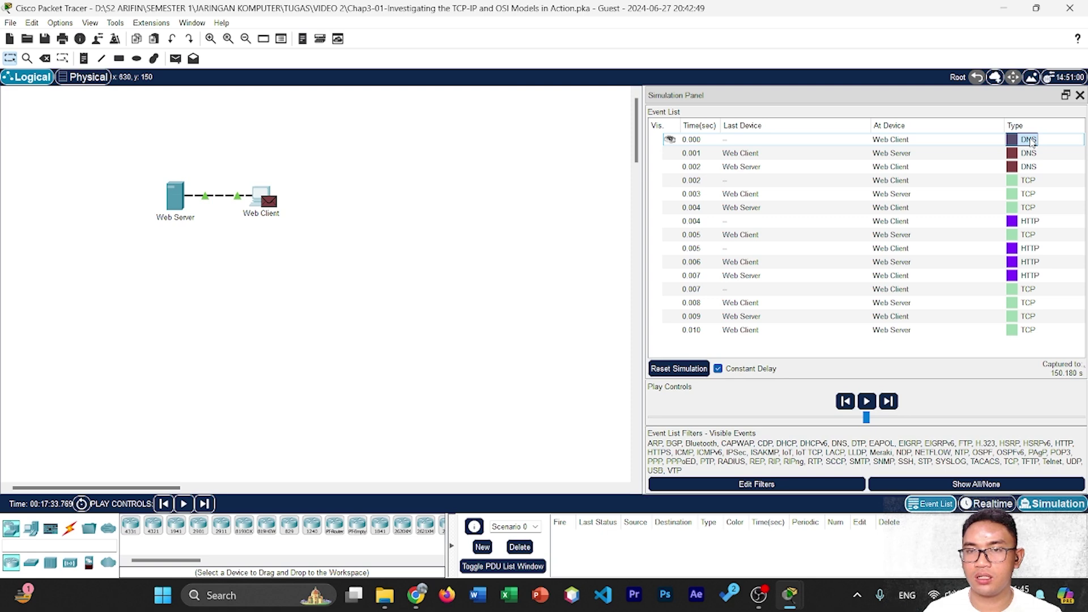
click(1031, 142)
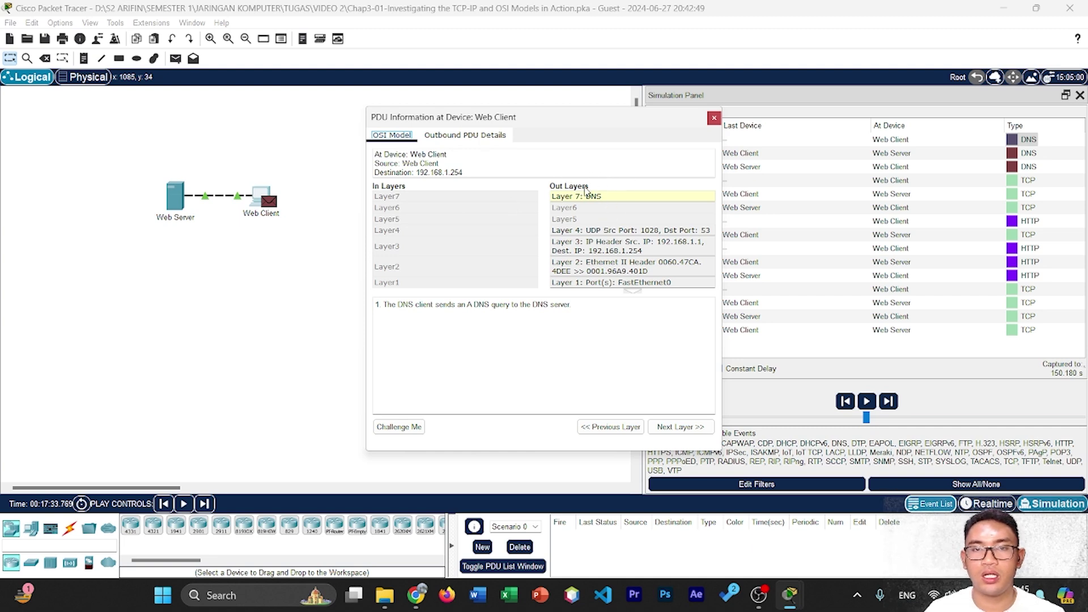
click(629, 199)
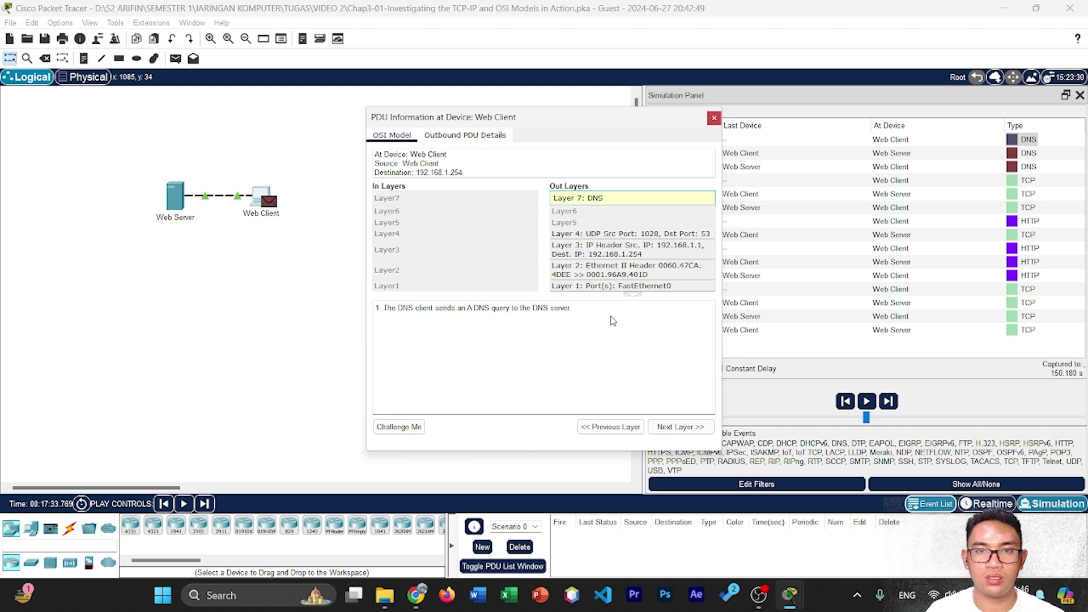
click(613, 322)
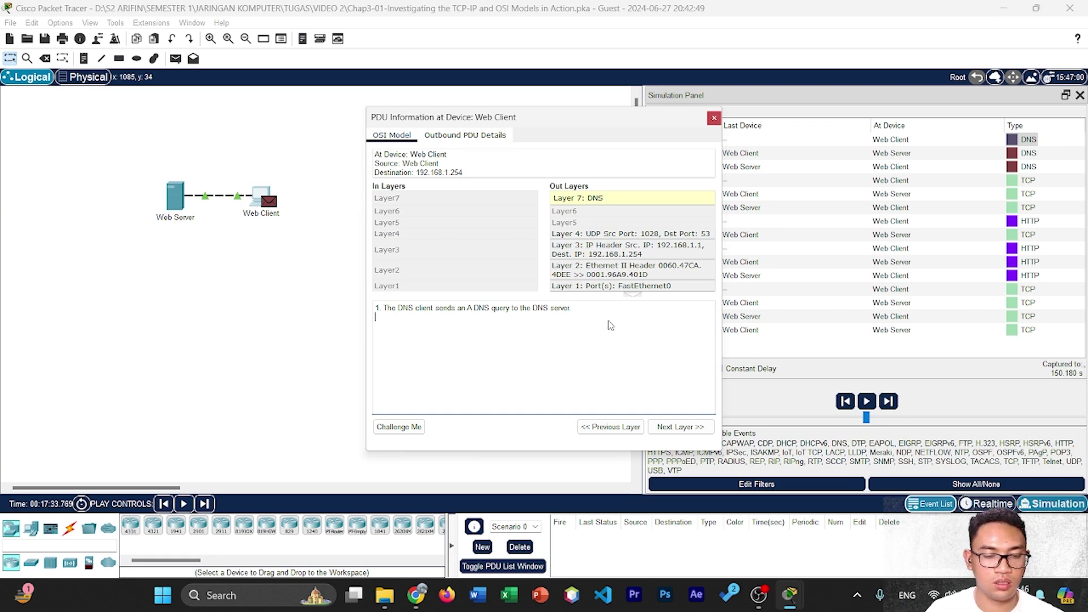
Review this DNS event's Outbound PDU Details down to the DNS Query and highlight the queried domain name.
click(478, 142)
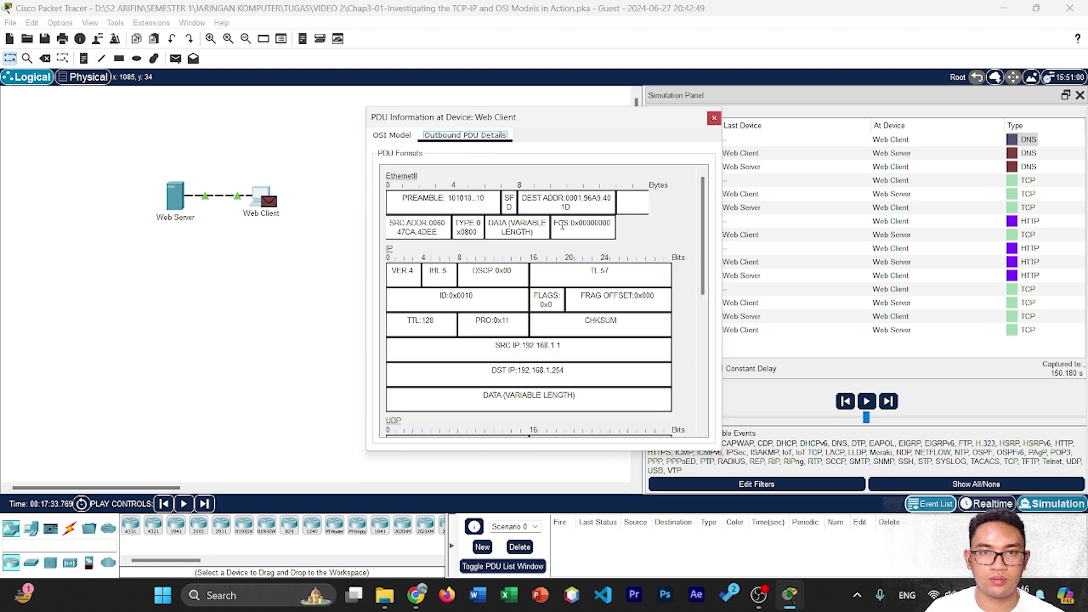
scroll(577, 245, down, 9)
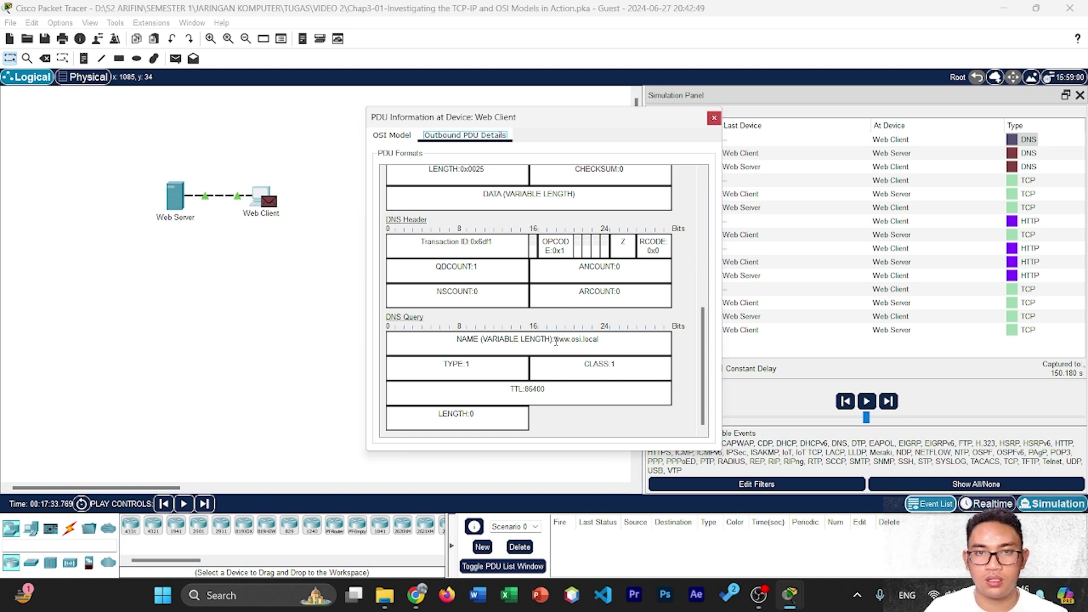
drag(553, 342, 606, 344)
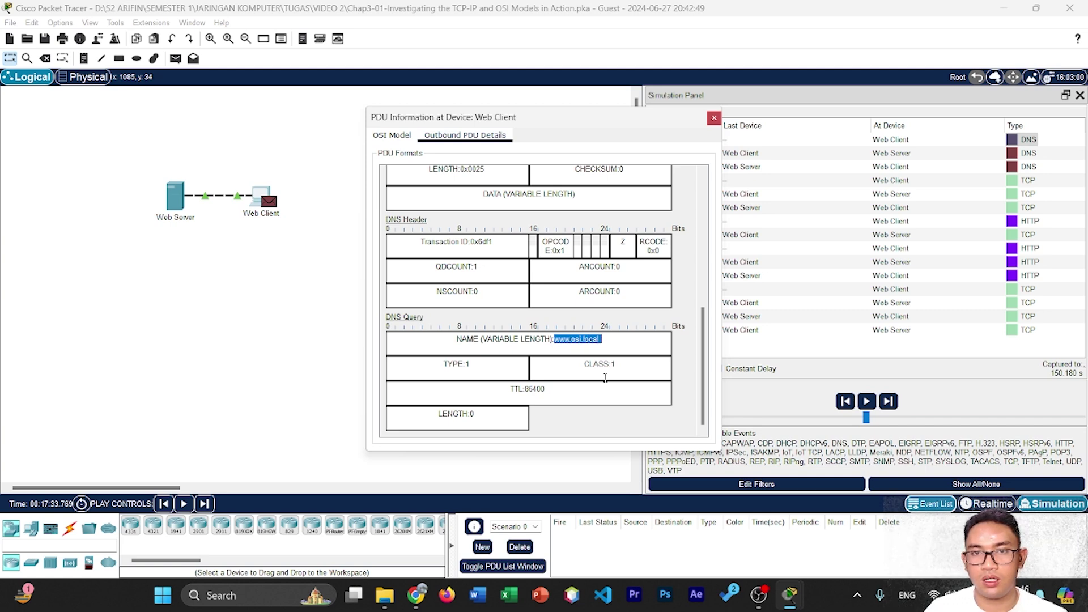
Open the 0.001 s DNS event at Web Server and read its incoming and outgoing Layer 7 descriptions.
click(1017, 154)
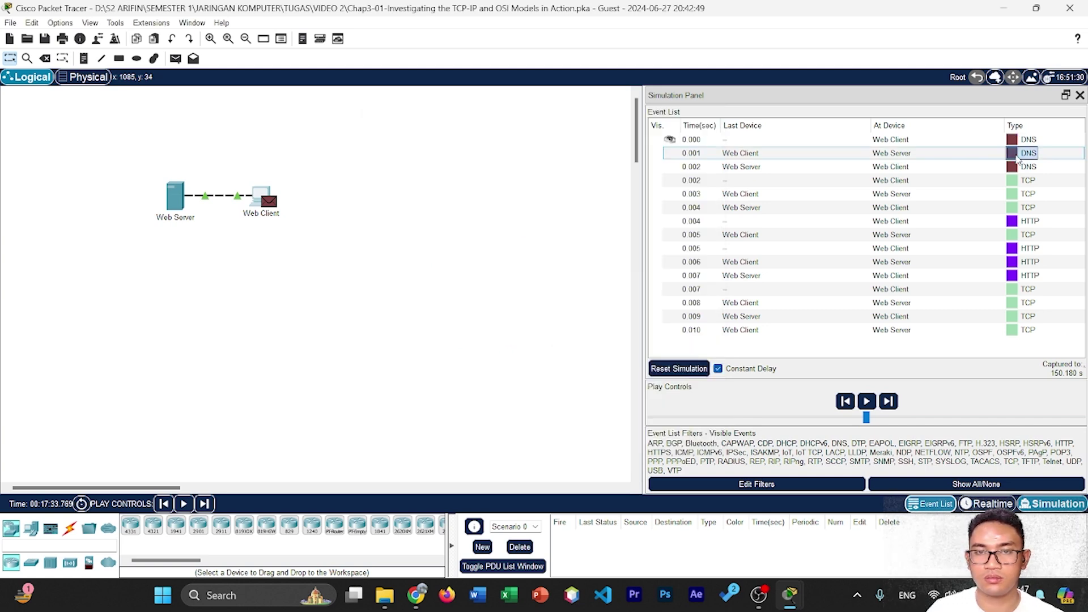
click(1017, 158)
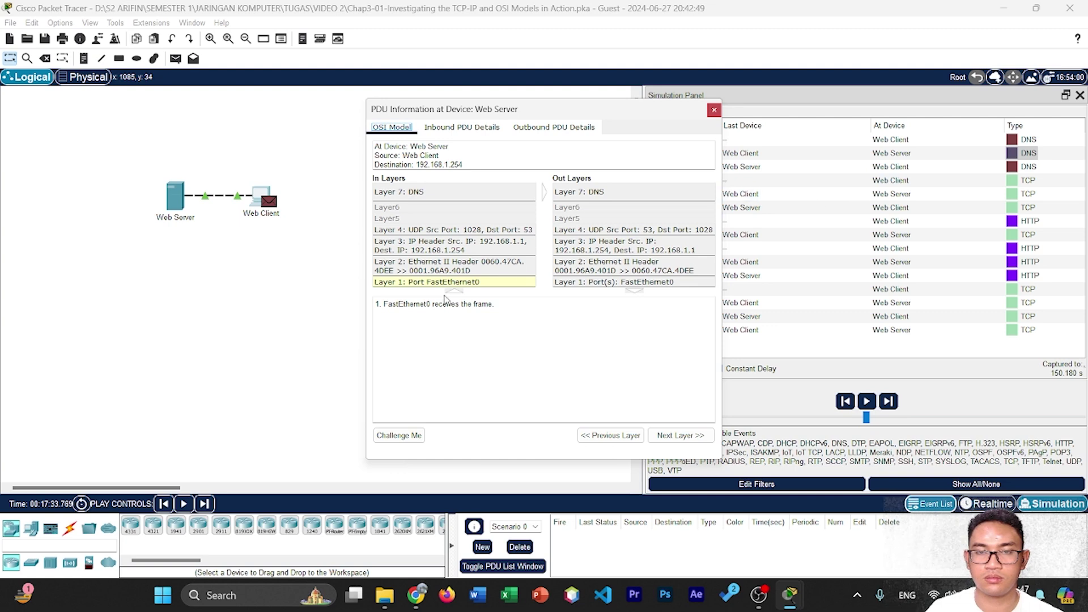
click(448, 196)
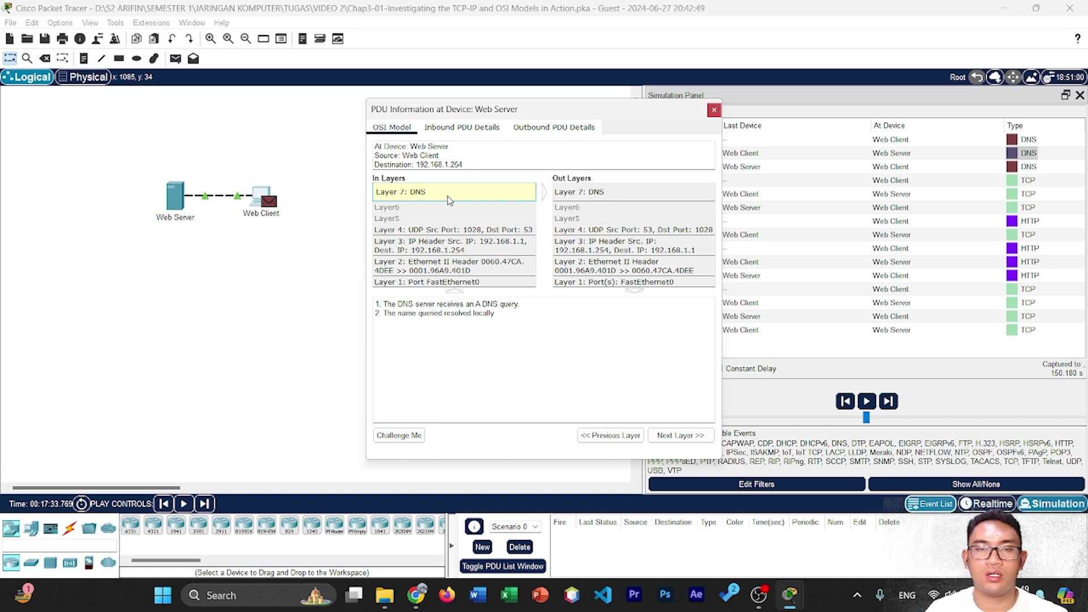
click(565, 196)
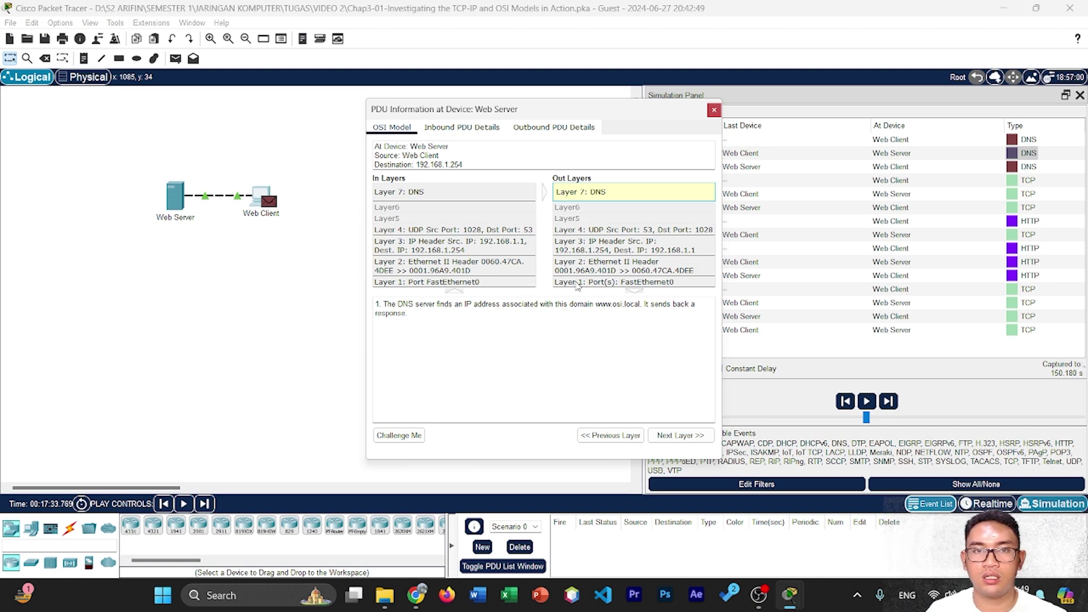
double_click(535, 308)
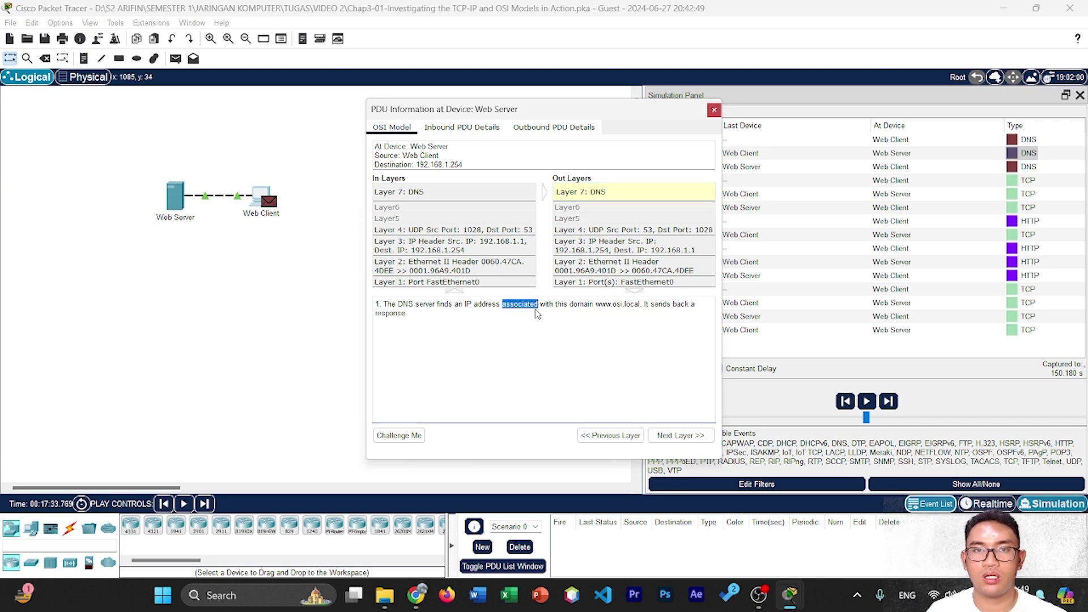
click(645, 306)
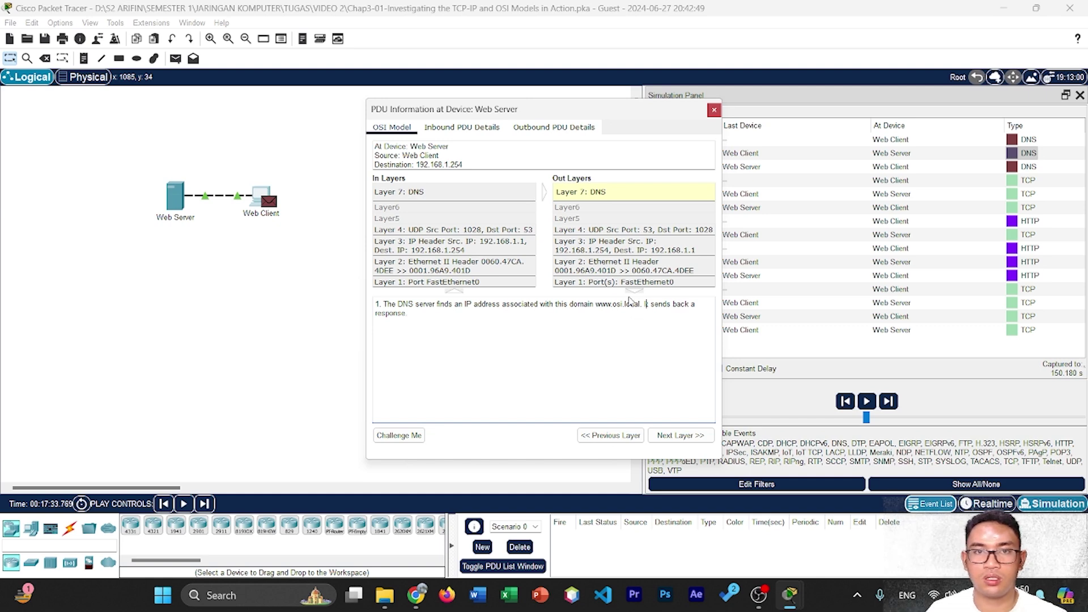
Read incoming Layer 7 of the 0.002 s DNS event at Web Client and review its Inbound PDU Details down to the DNS Answer.
click(1016, 169)
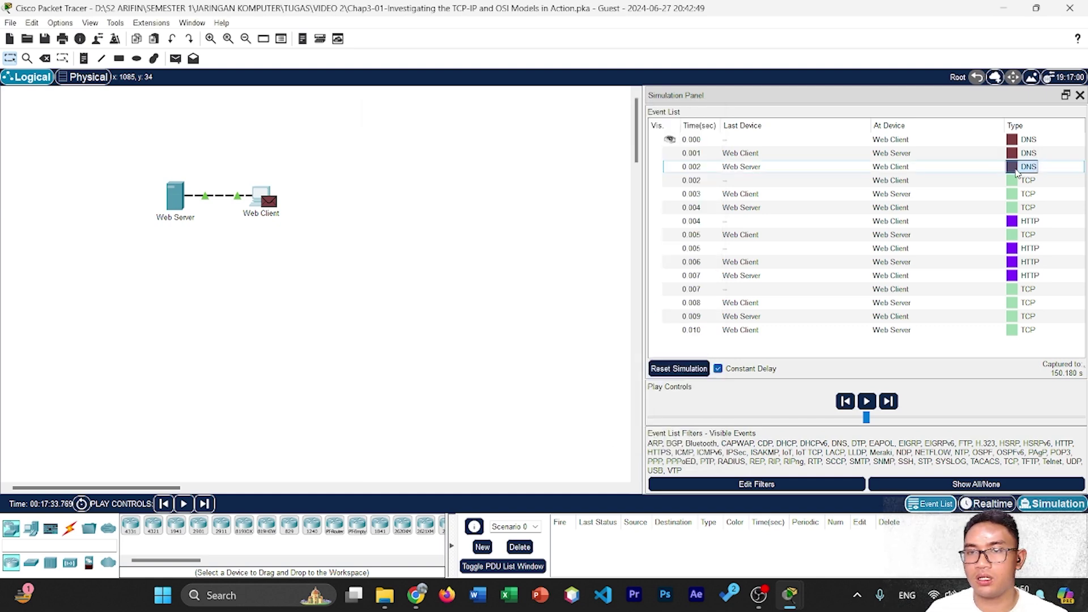
click(1017, 171)
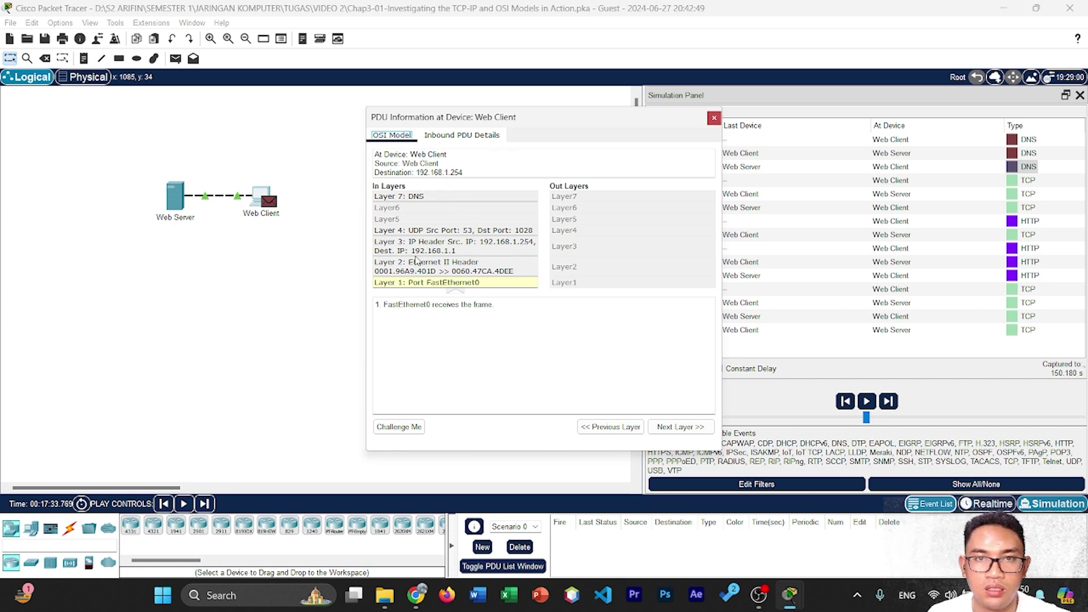
click(438, 197)
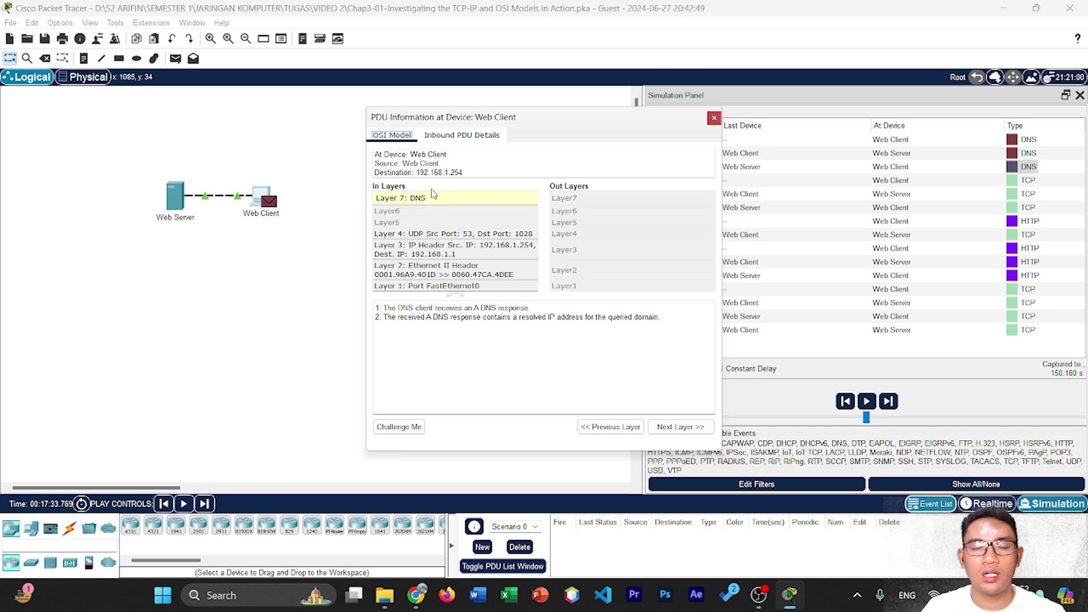
click(478, 140)
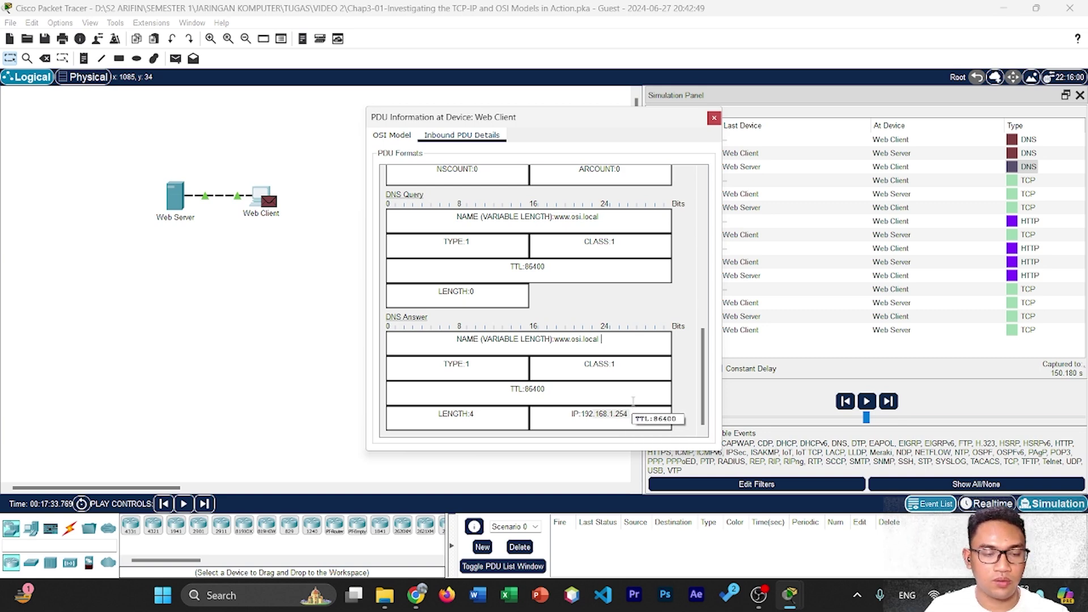
Read incoming Layer 4 of the 0.005 s and 0.010 s TCP events at Web Server, highlighting the connection state line of the 0.010 s event.
click(1027, 235)
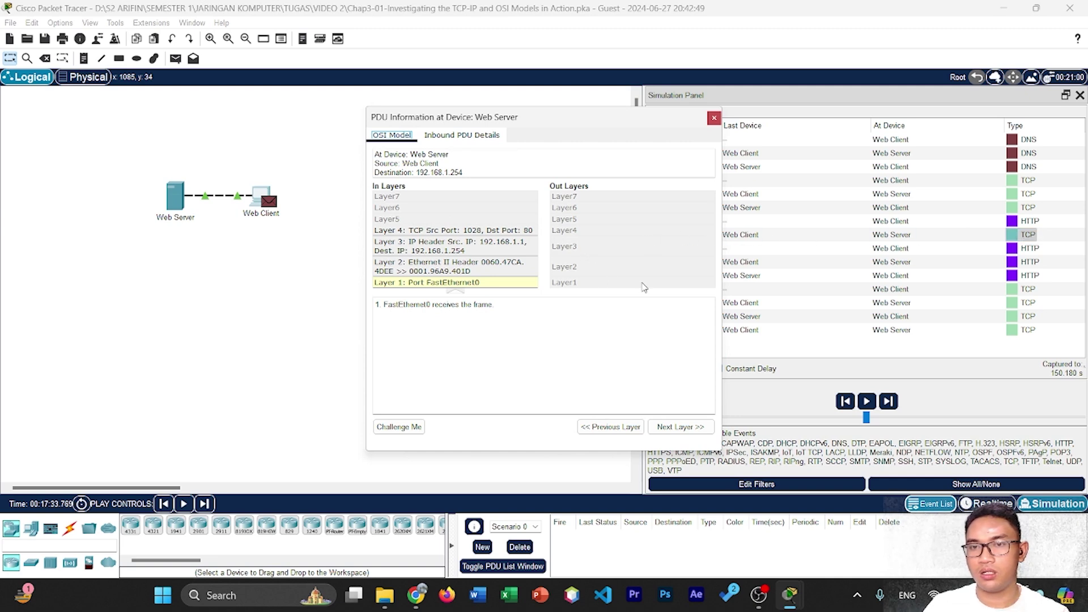
click(455, 233)
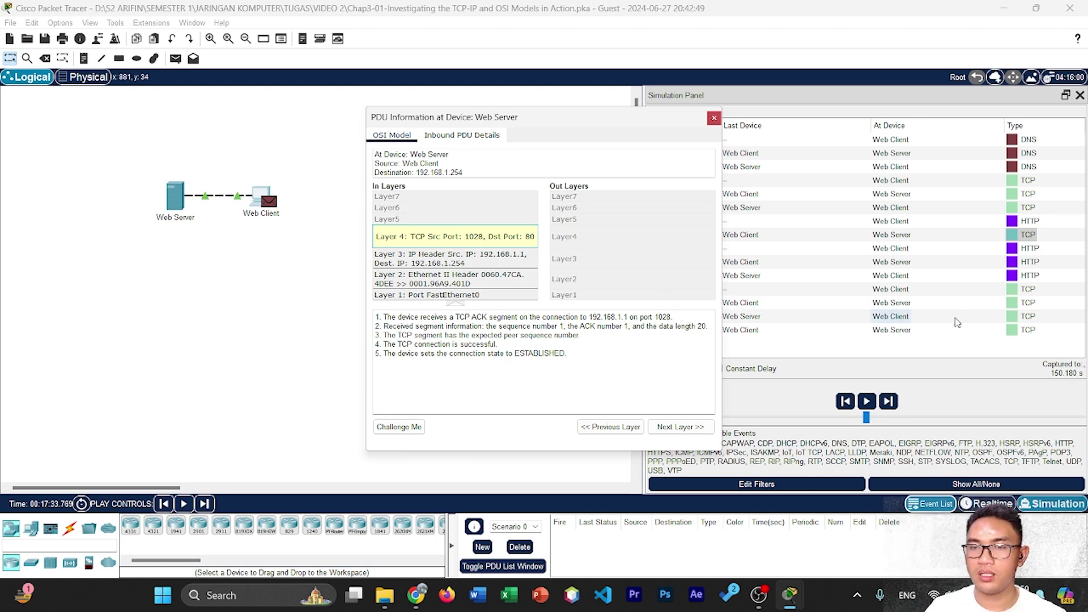
click(1028, 330)
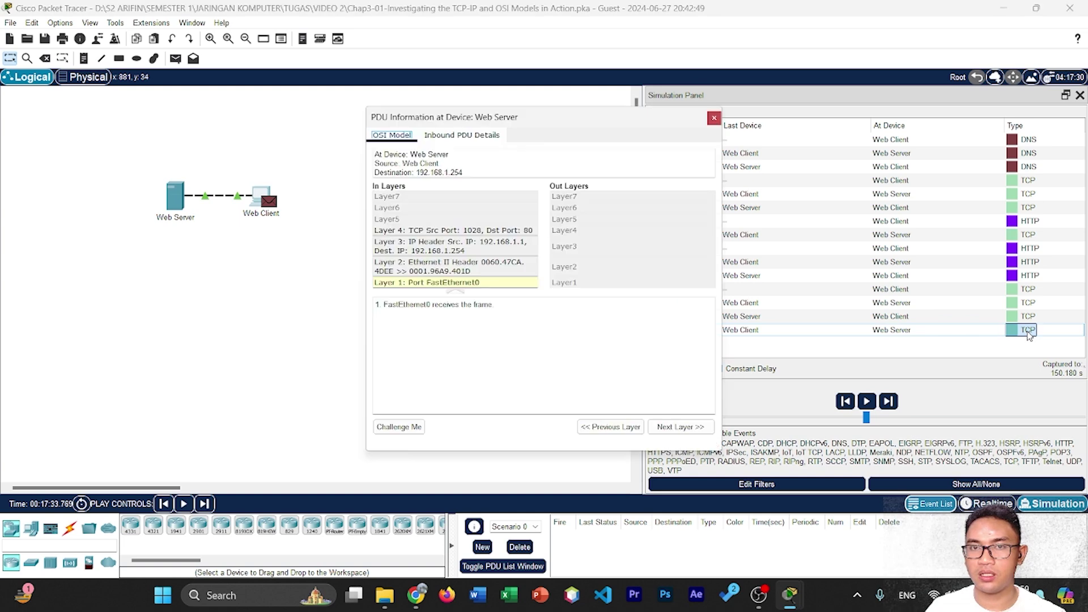
click(497, 233)
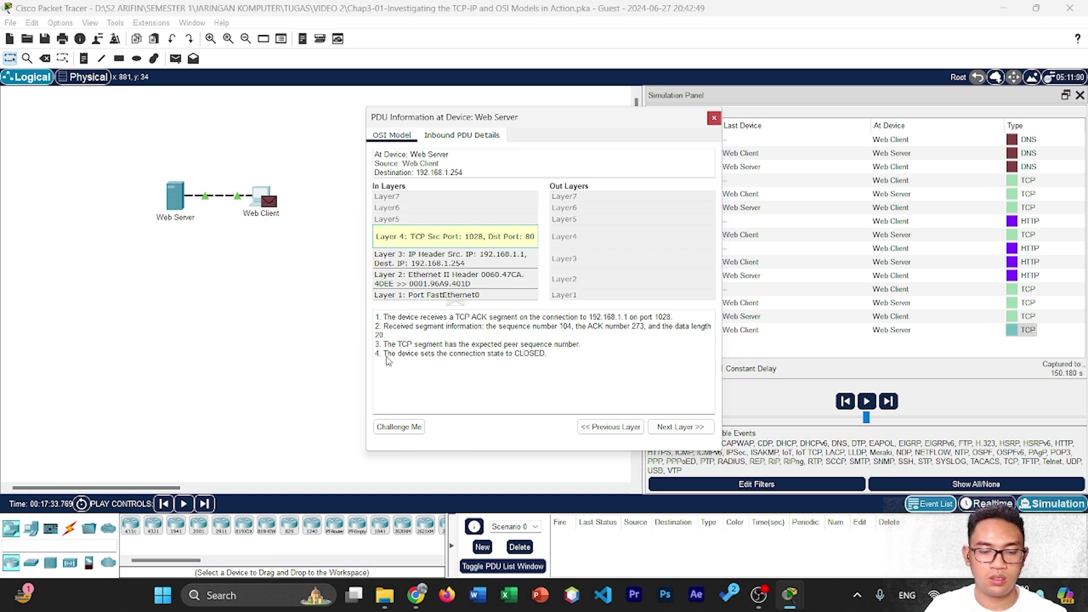
drag(384, 355, 565, 360)
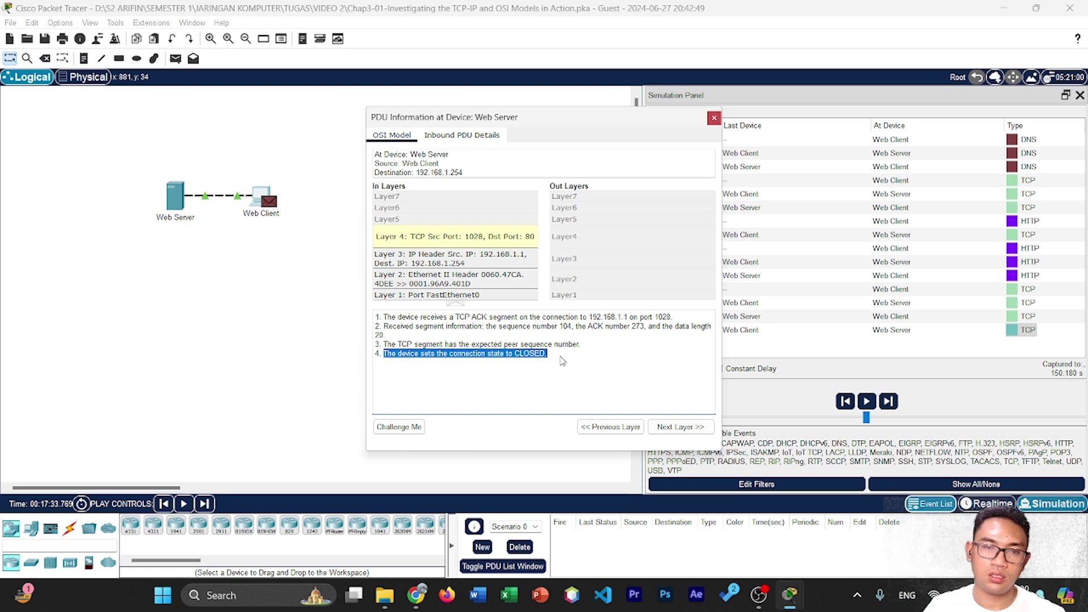
click(611, 388)
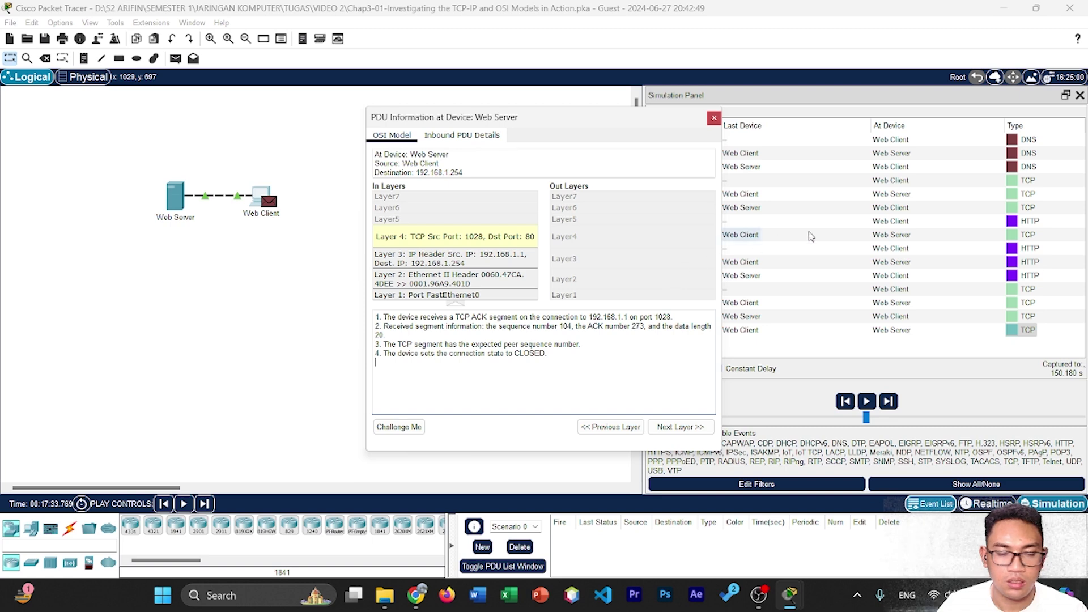
Compare the outgoing Layer 4 descriptions of the 0.004 s HTTP event and the 0.000 s DNS event at Web Client.
click(1023, 225)
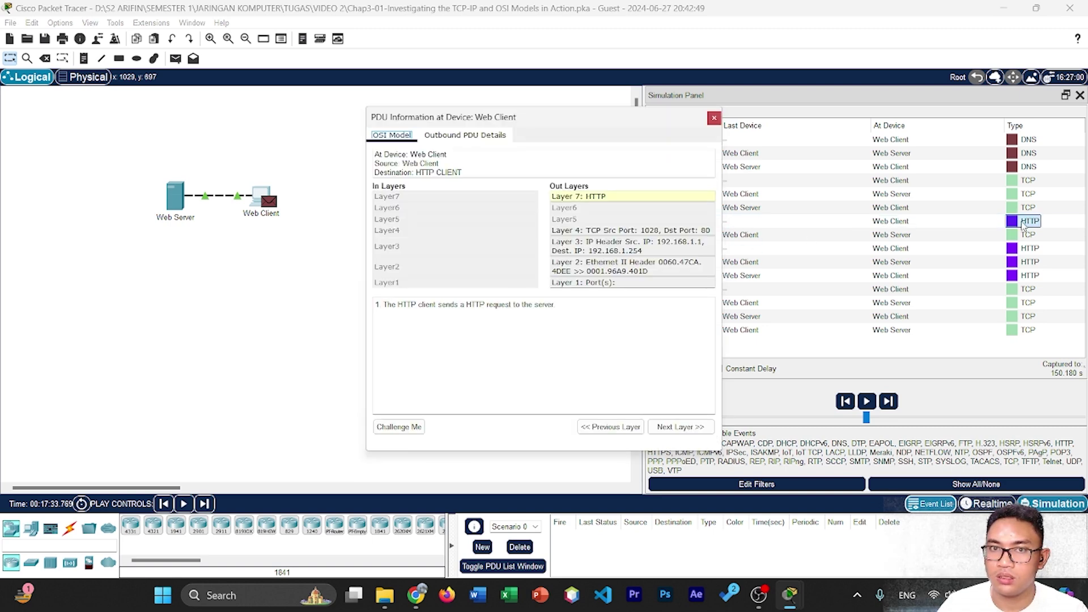
click(699, 232)
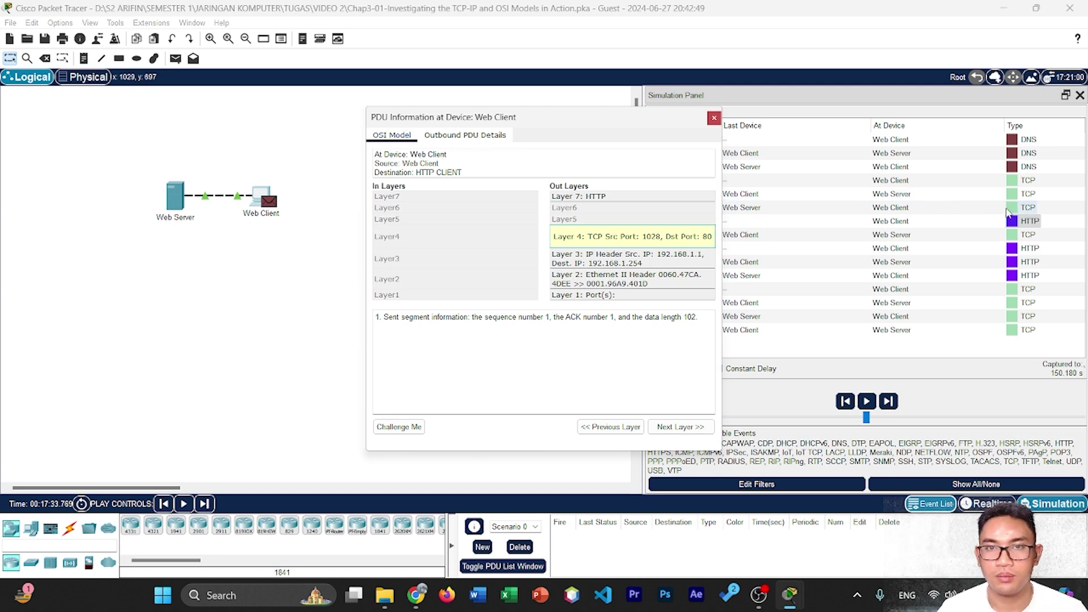
click(1027, 141)
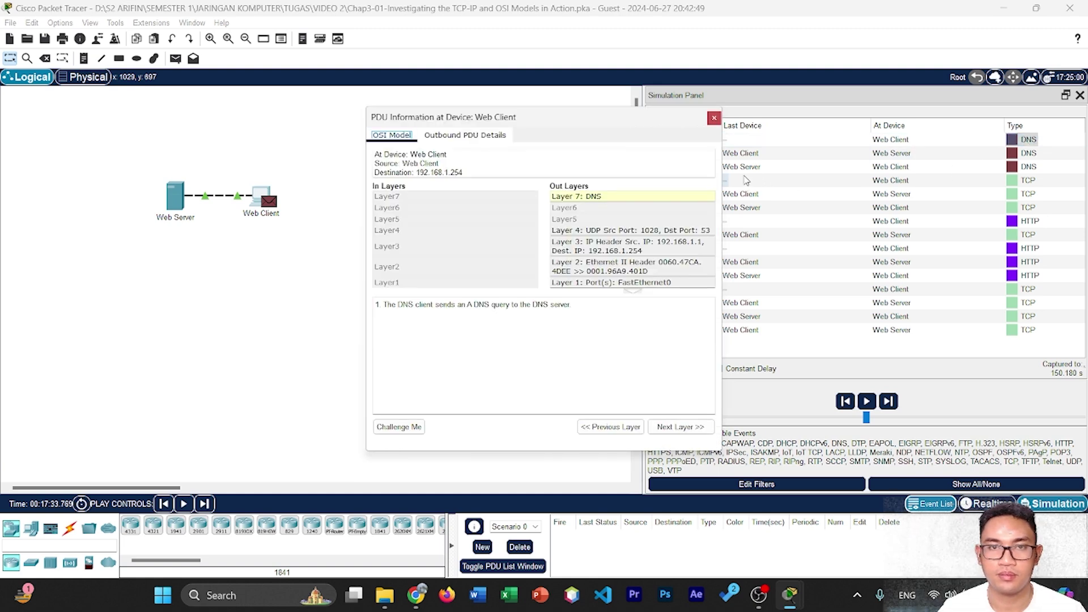
click(581, 233)
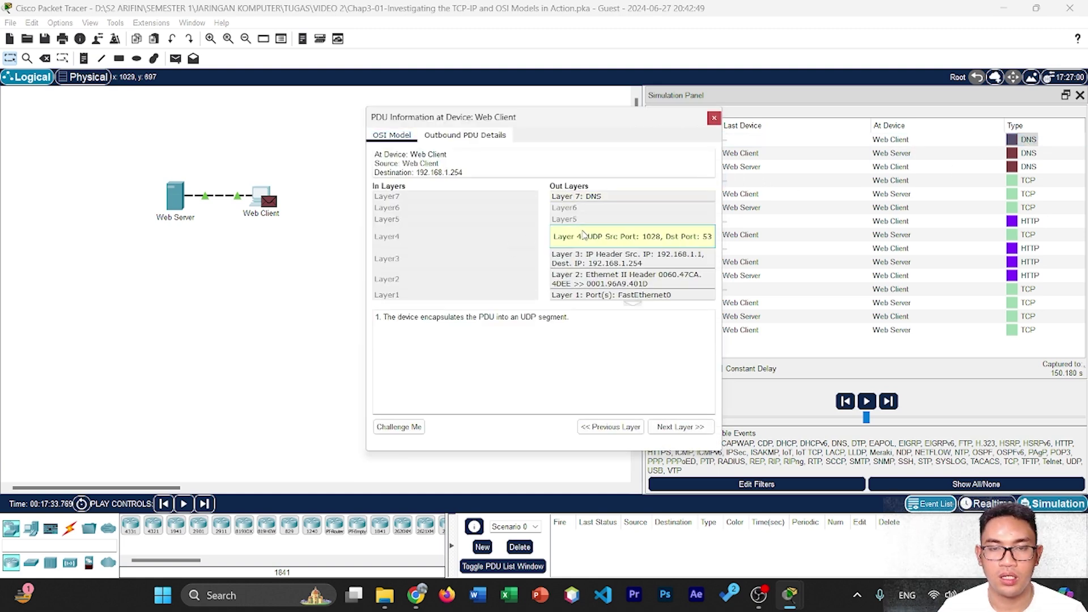